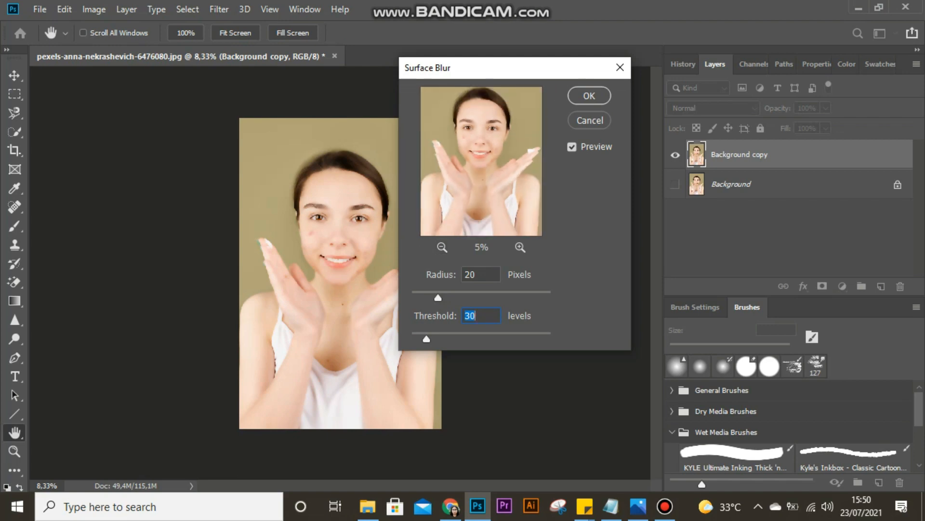
- Apply Surface Blur to the Background copy layer with a 20-pixel radius and a 30-level threshold
{"action": "key", "text": "Return"}
{"action": "key", "text": "j"}
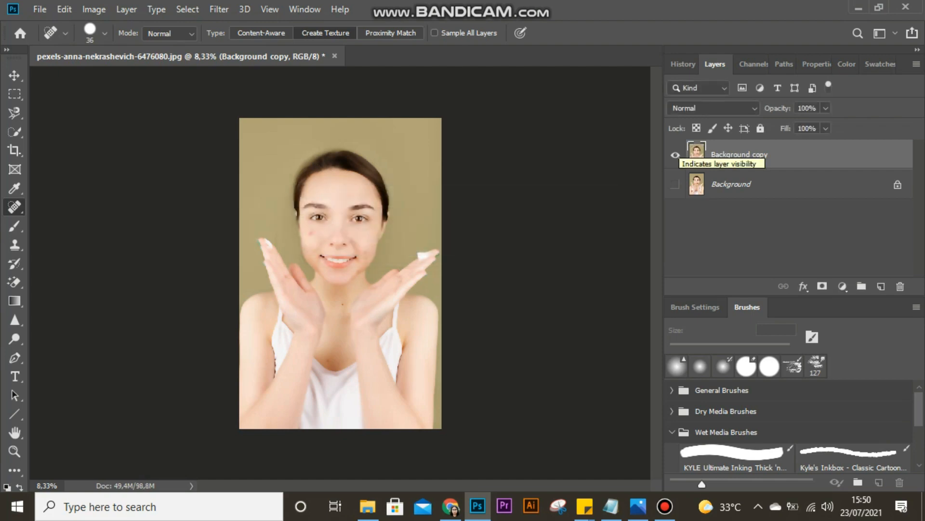
- Open the Filter Gallery for the Background copy layer, with the whole portrait in the preview and the Texture filters listed
{"action": "left_click", "coordinate": [219, 9]}
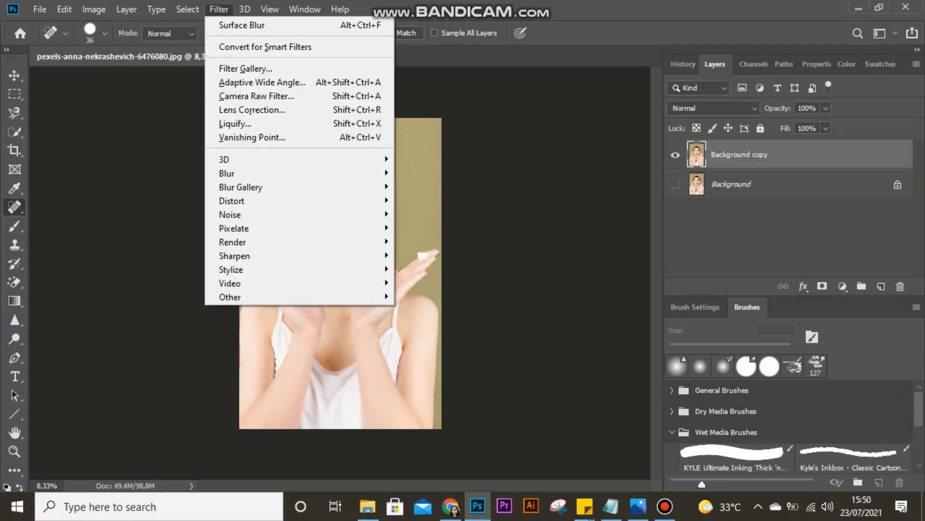
{"action": "left_click", "coordinate": [236, 68]}
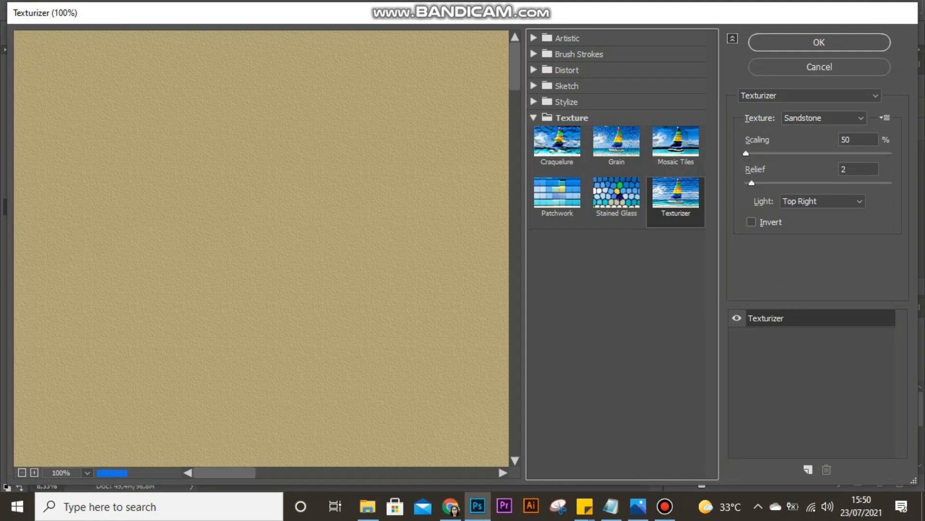
{"action": "left_click", "coordinate": [533, 118]}
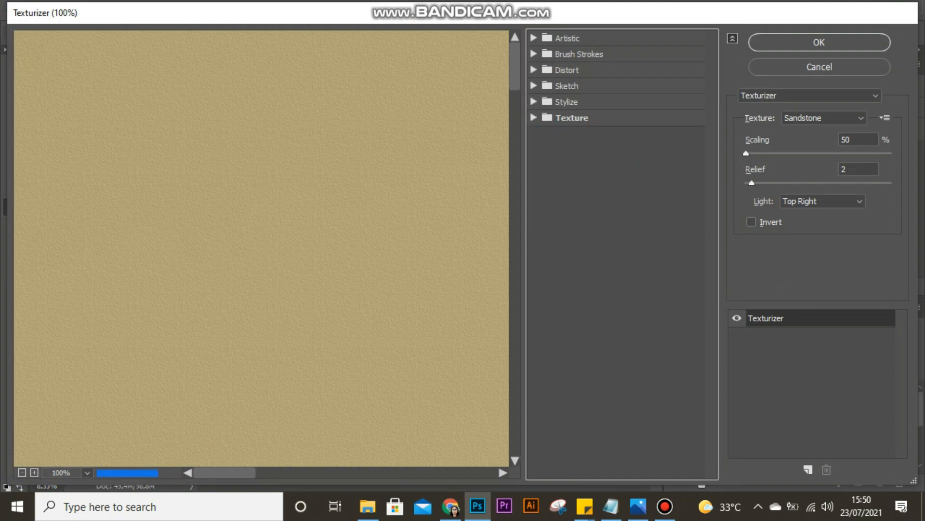
{"action": "key", "text": "ctrl+minus"}
{"action": "key", "text": "ctrl+minus"}
{"action": "key", "text": "ctrl+minus"}
{"action": "key", "text": "ctrl+minus"}
{"action": "key", "text": "ctrl+minus"}
{"action": "key", "text": "ctrl+minus"}
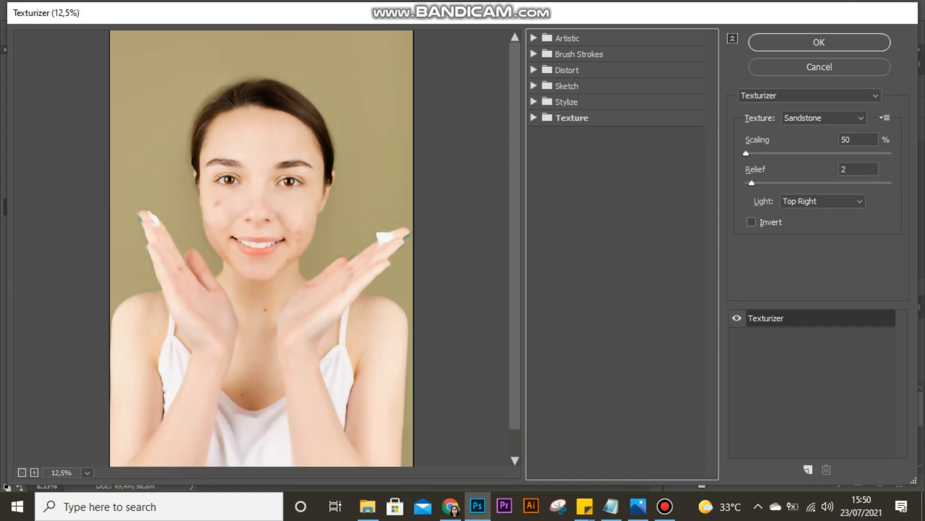
{"action": "left_click", "coordinate": [533, 118]}
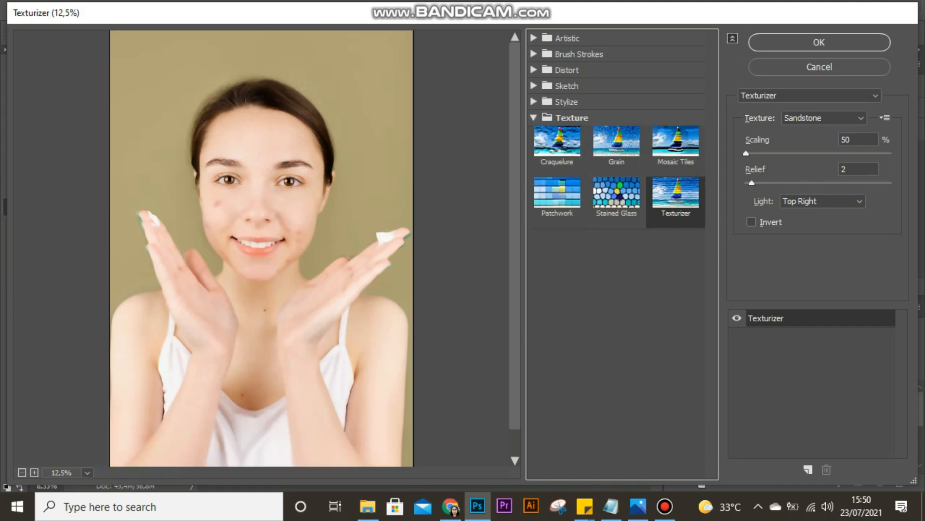
- Apply the Texturizer filter with Sandstone texture, 50% scaling, relief 2 and light from Top Right
{"action": "left_click", "coordinate": [810, 96]}
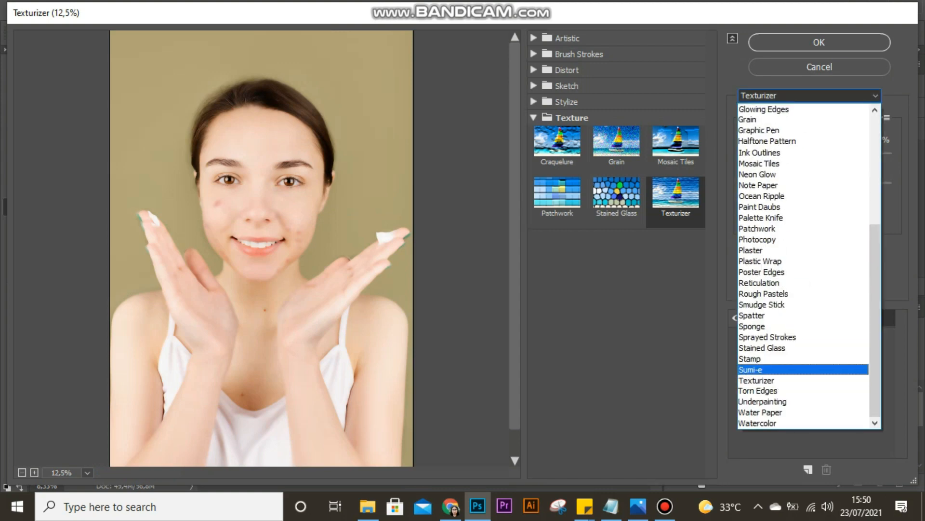
{"action": "left_click", "coordinate": [803, 380]}
{"action": "left_click", "coordinate": [824, 118]}
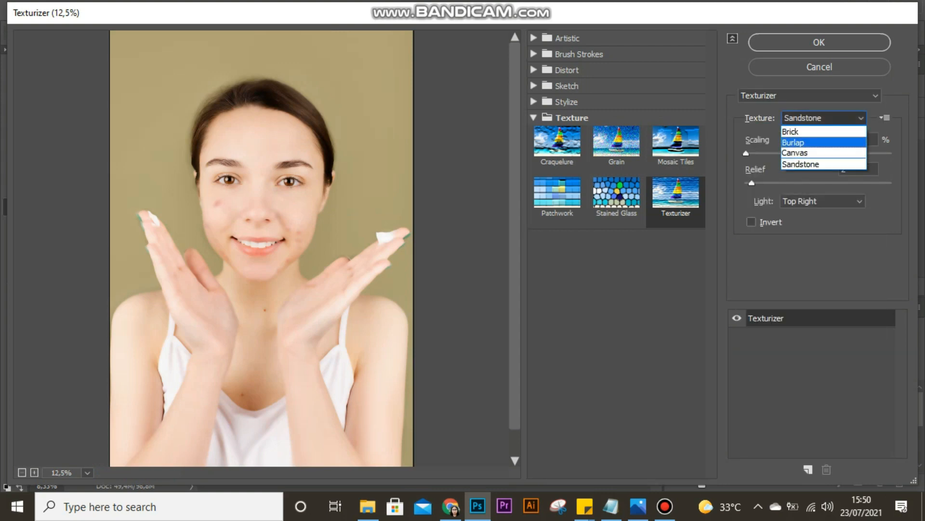
{"action": "key", "text": "Return"}
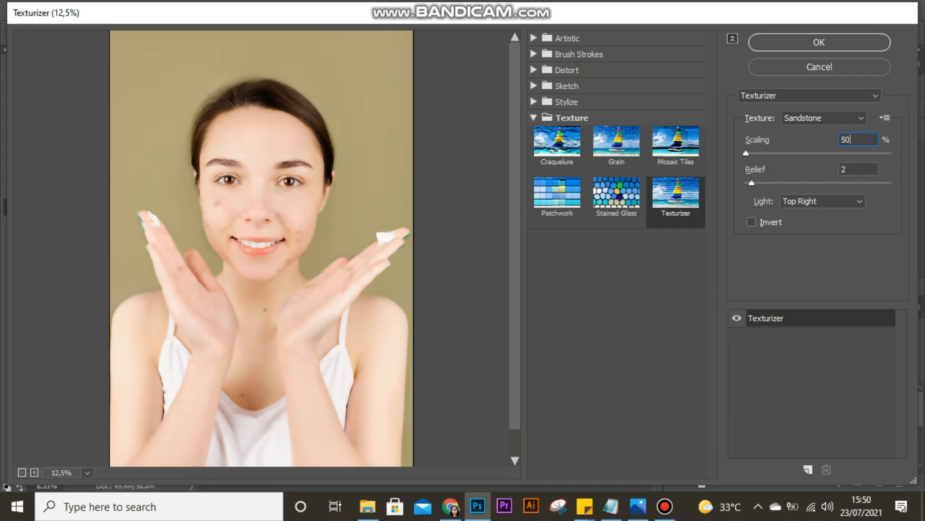
{"action": "key", "text": "Tab"}
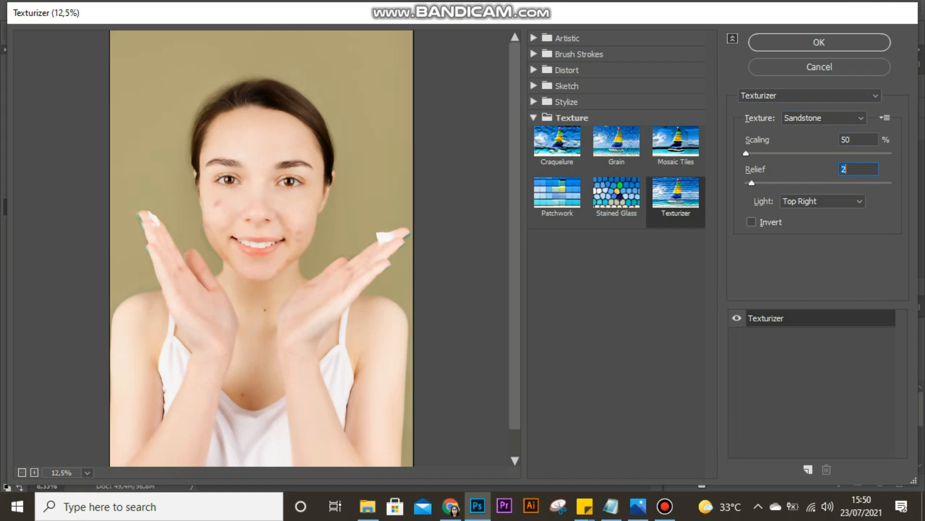
{"action": "left_click", "coordinate": [823, 201]}
{"action": "left_click", "coordinate": [820, 269]}
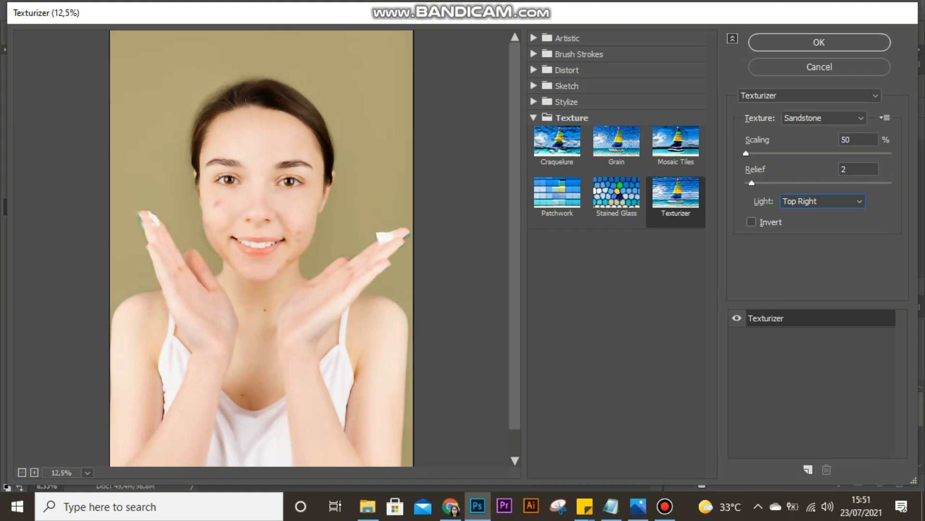
{"action": "key", "text": "Return"}
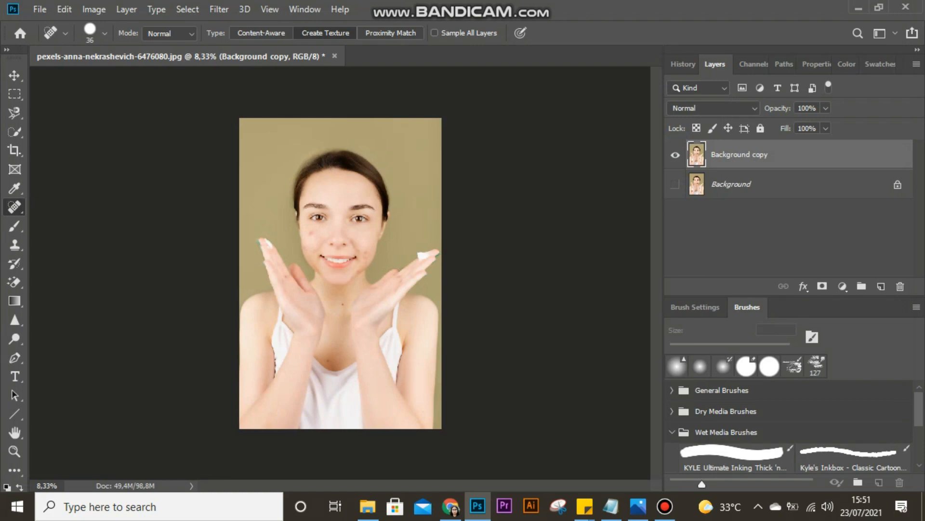
- Fade the Filter Gallery effect to 50% opacity in Multiply mode
{"action": "left_click", "coordinate": [64, 9]}
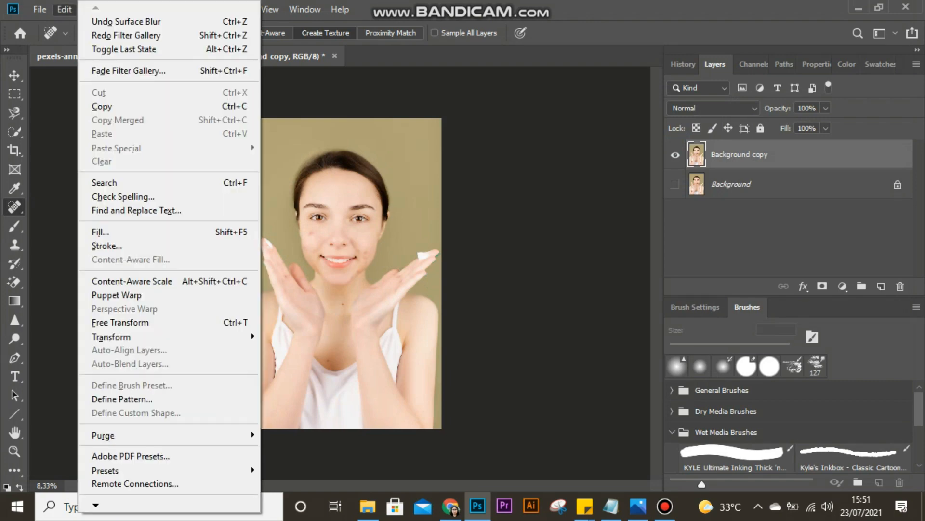
{"action": "left_click", "coordinate": [128, 71]}
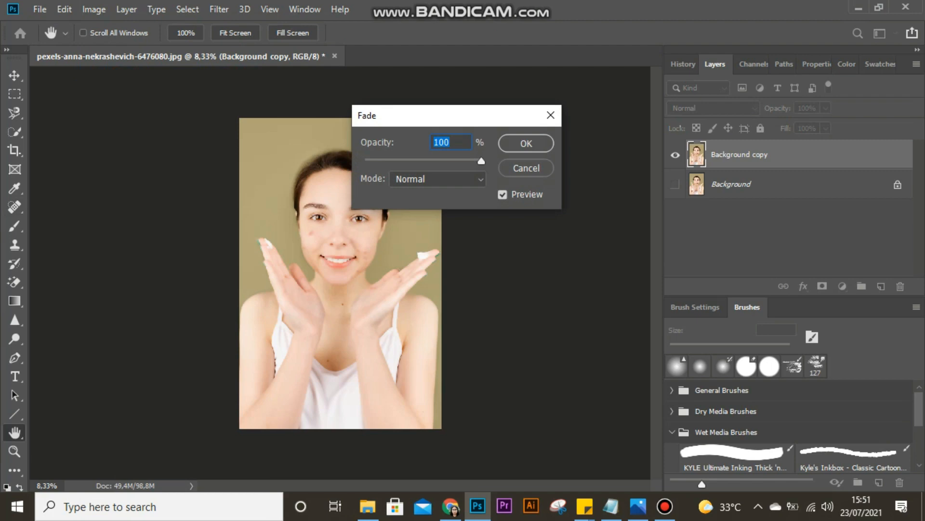
{"action": "type", "text": "50"}
{"action": "left_click", "coordinate": [438, 179]}
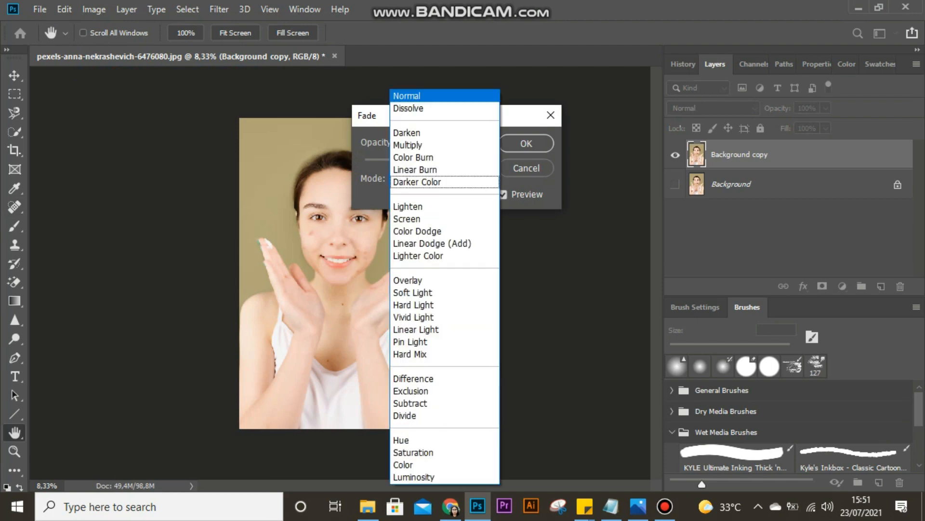
{"action": "left_click", "coordinate": [434, 96]}
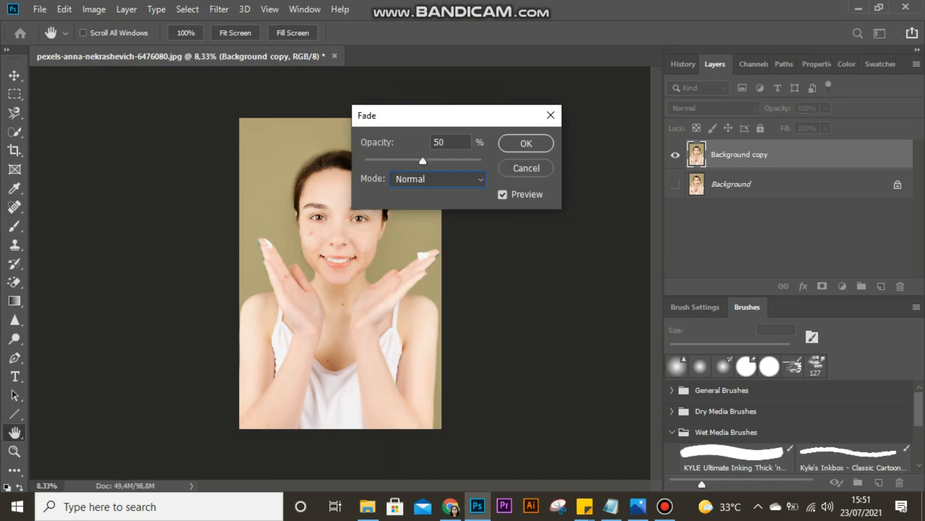
{"action": "left_click", "coordinate": [437, 179]}
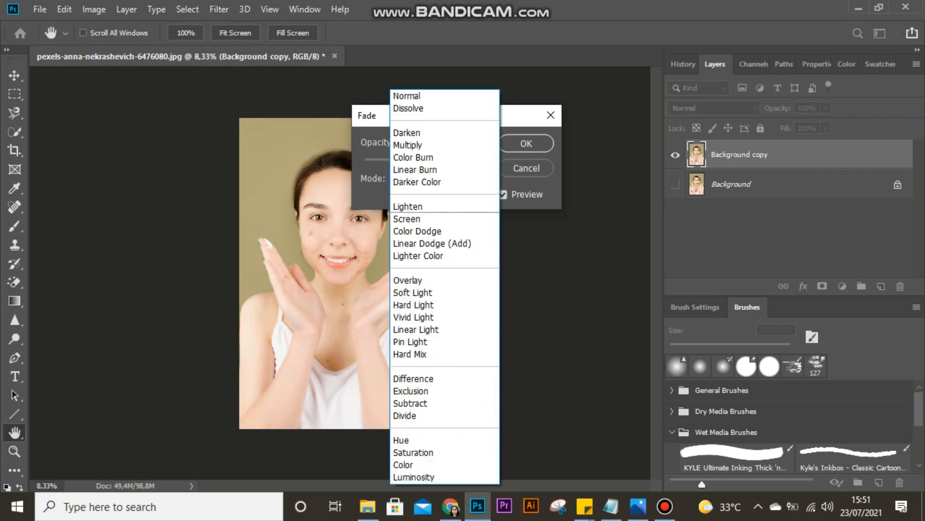
{"action": "left_click", "coordinate": [408, 145]}
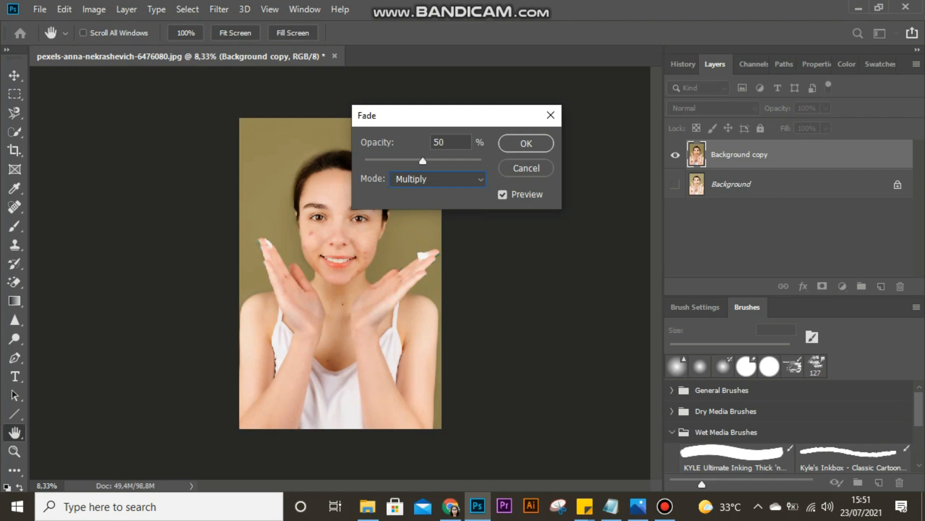
{"action": "left_click", "coordinate": [526, 144]}
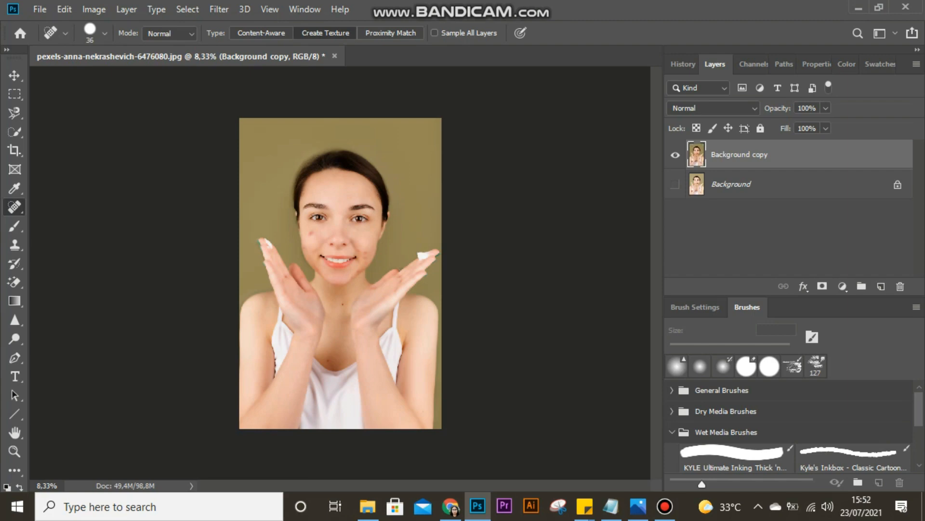
- Choose the History Brush tool, display the document's history states and set the brush opacity to 50%
{"action": "key", "text": "b"}
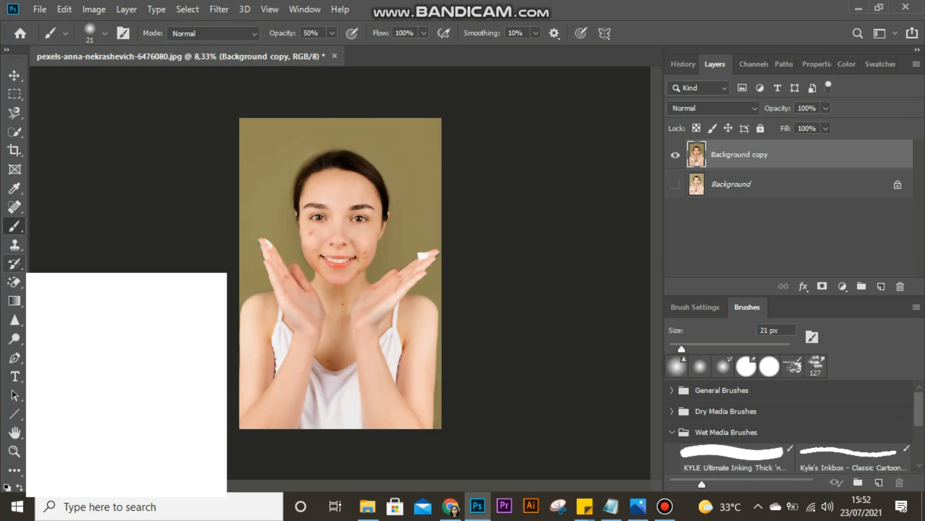
{"action": "left_click", "coordinate": [15, 263]}
{"action": "left_click", "coordinate": [87, 263]}
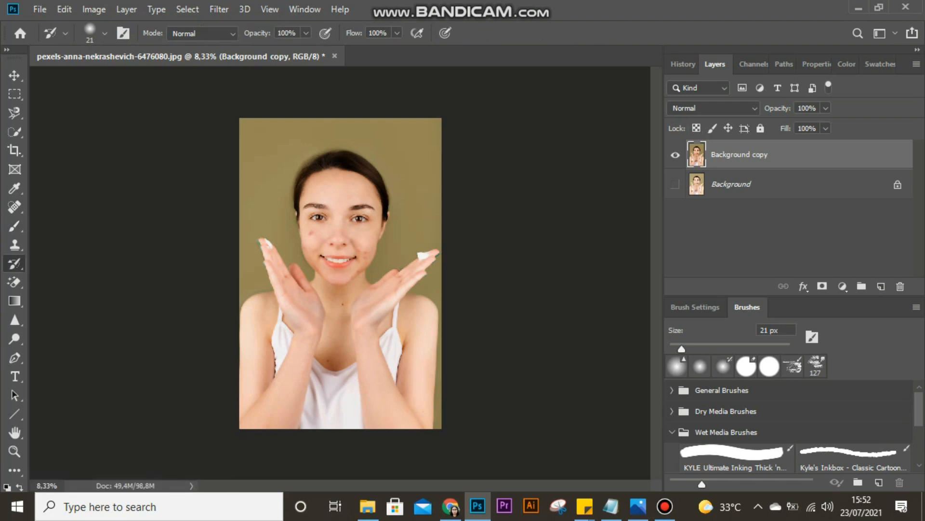
{"action": "left_click", "coordinate": [683, 64]}
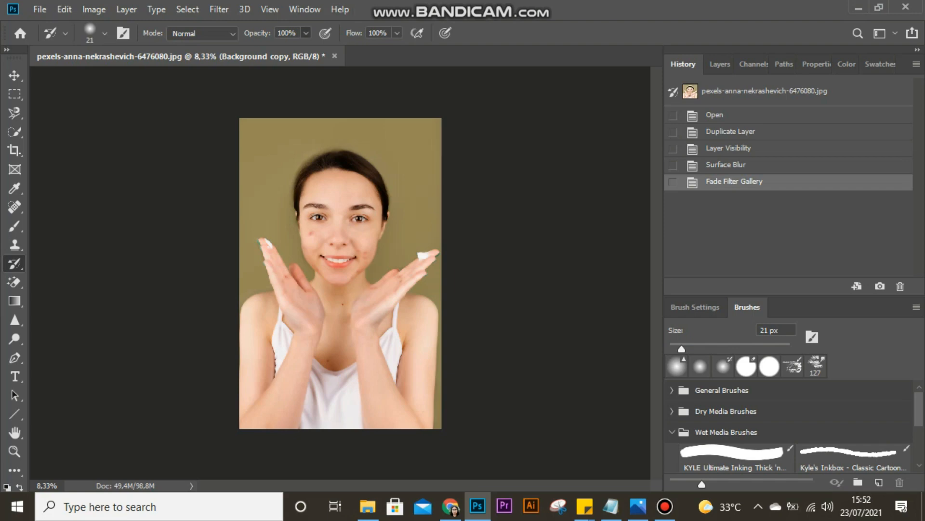
{"action": "left_click", "coordinate": [306, 33]}
{"action": "left_click_drag", "start_coordinate": [307, 49], "coordinate": [272, 49]}
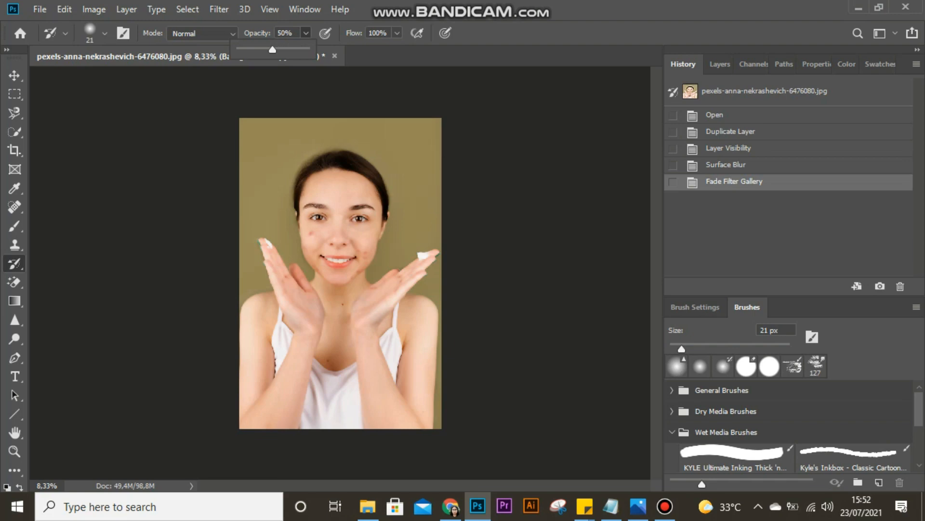
{"action": "left_click", "coordinate": [105, 33]}
{"action": "left_click", "coordinate": [104, 34]}
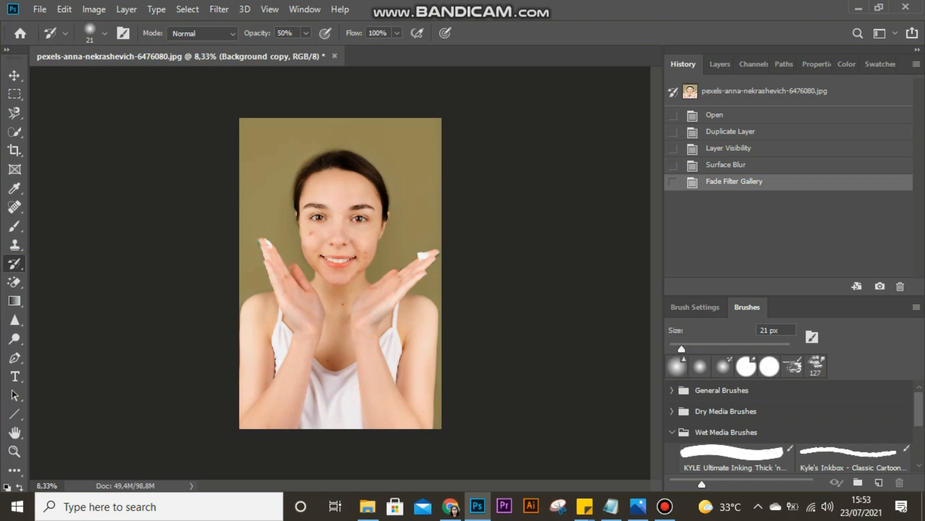
- Paint over the woman's left eye with the History Brush and undo the second stroke around her other eye
{"action": "left_click", "coordinate": [358, 218]}
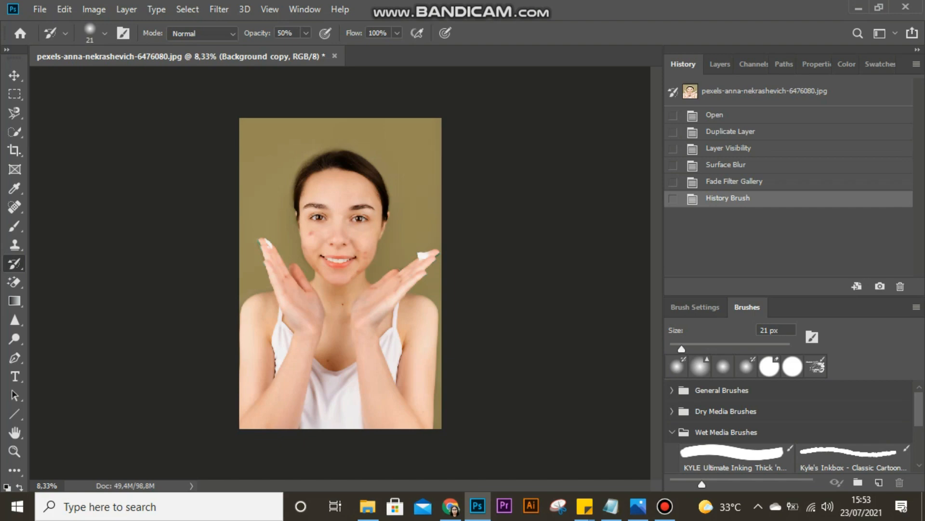
{"action": "left_click", "coordinate": [360, 217]}
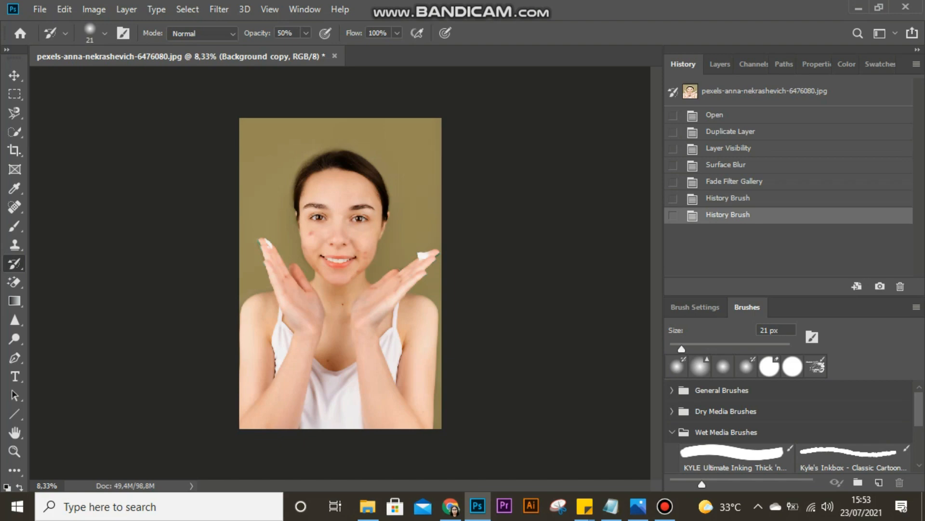
{"action": "scroll", "coordinate": [343, 236], "scroll_direction": "up", "scroll_amount": 2}
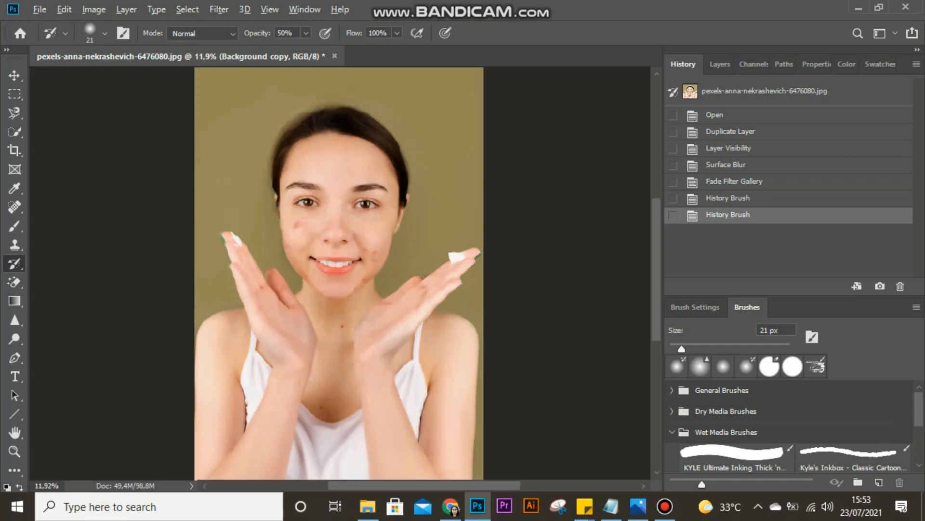
{"action": "scroll", "coordinate": [307, 225], "scroll_direction": "up", "scroll_amount": 5}
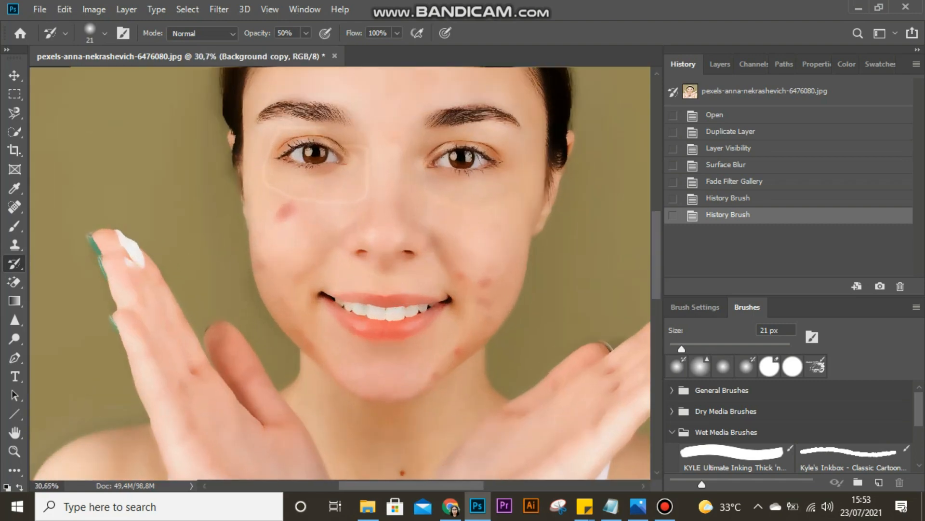
{"action": "key", "text": "ctrl+z"}
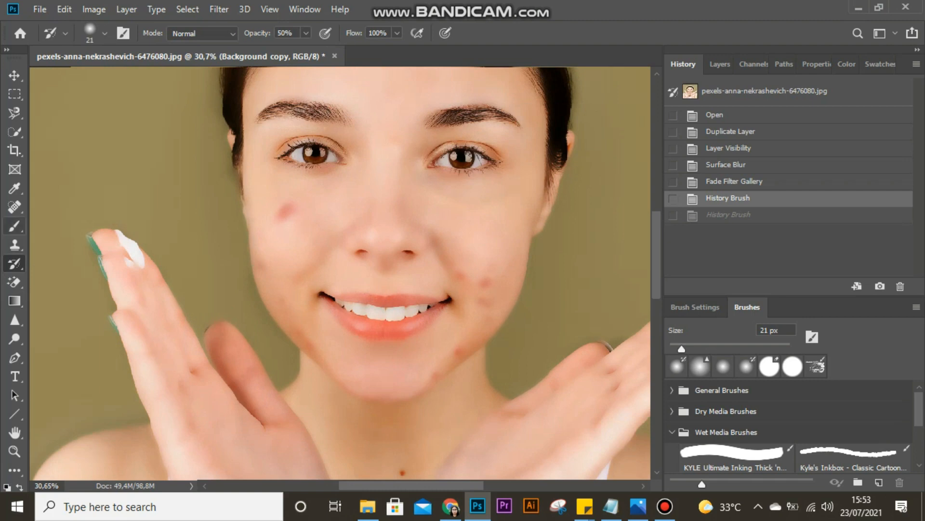
- Try outlining the woman's right eye with the Brush tool and undo the strokes
{"action": "left_click", "coordinate": [15, 225]}
{"action": "mouse_move", "coordinate": [273, 169]}
{"action": "left_mouse_down"}
{"action": "mouse_move", "coordinate": [339, 172]}
{"action": "mouse_move", "coordinate": [352, 160]}
{"action": "mouse_move", "coordinate": [348, 140]}
{"action": "mouse_move", "coordinate": [319, 134]}
{"action": "mouse_move", "coordinate": [286, 140]}
{"action": "mouse_move", "coordinate": [274, 162]}
{"action": "left_mouse_up"}
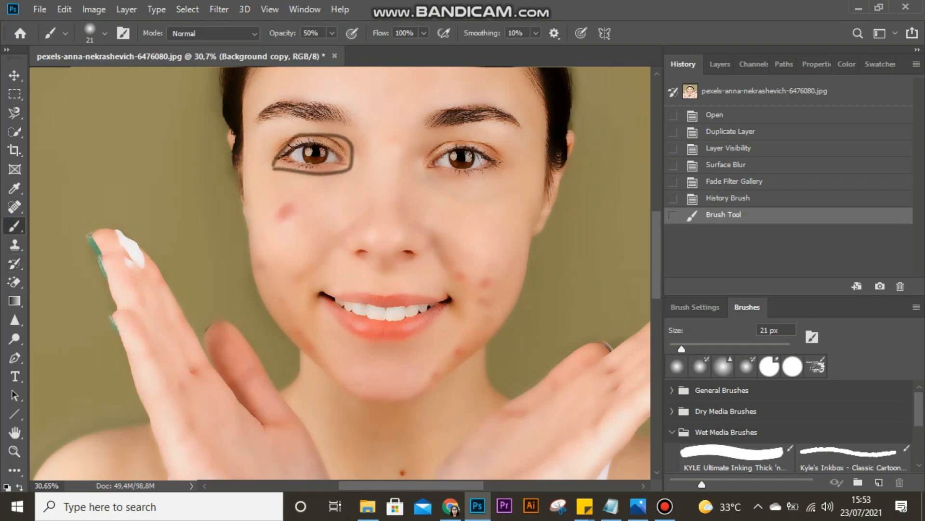
{"action": "left_click", "coordinate": [333, 158]}
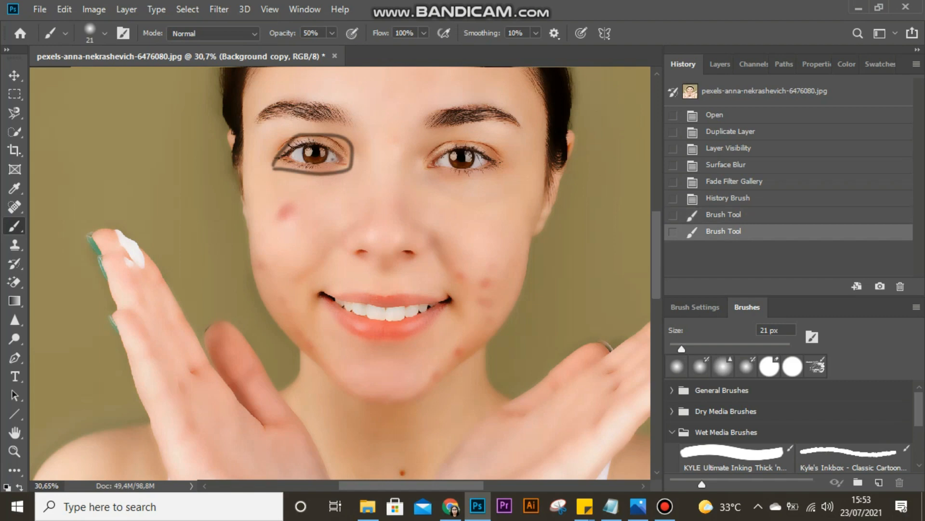
{"action": "key", "text": "ctrl+z"}
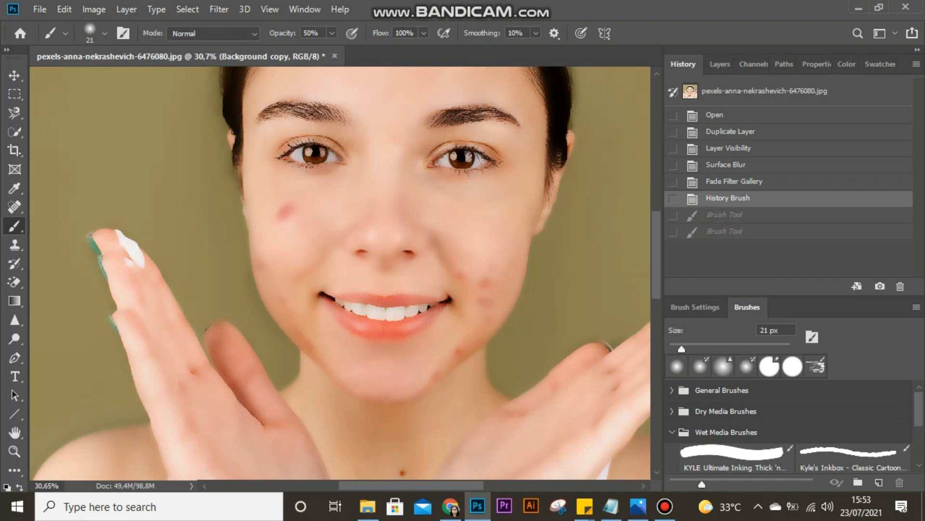
- Switch back to the History Brush, undo the test stroke under the right eye and dab repeatedly over that eye
{"action": "key", "text": "y"}
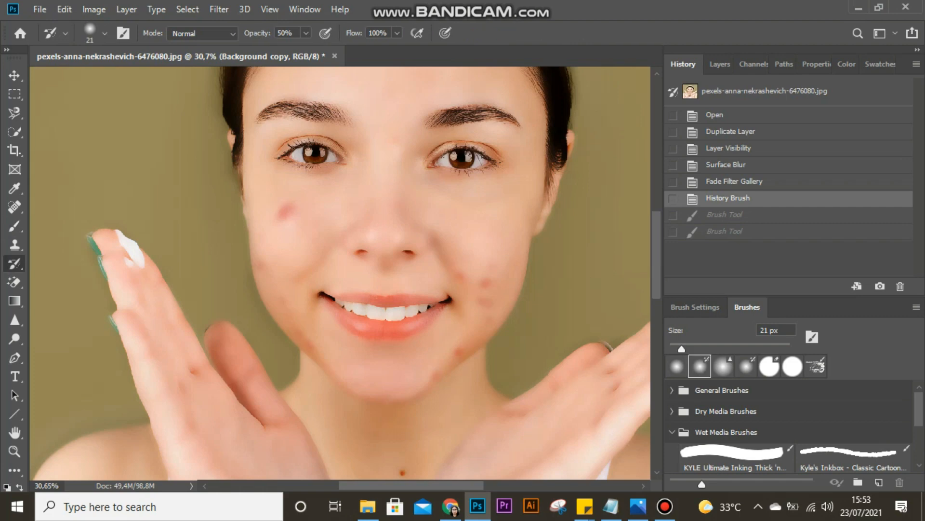
{"action": "left_click_drag", "start_coordinate": [285, 182], "coordinate": [380, 180]}
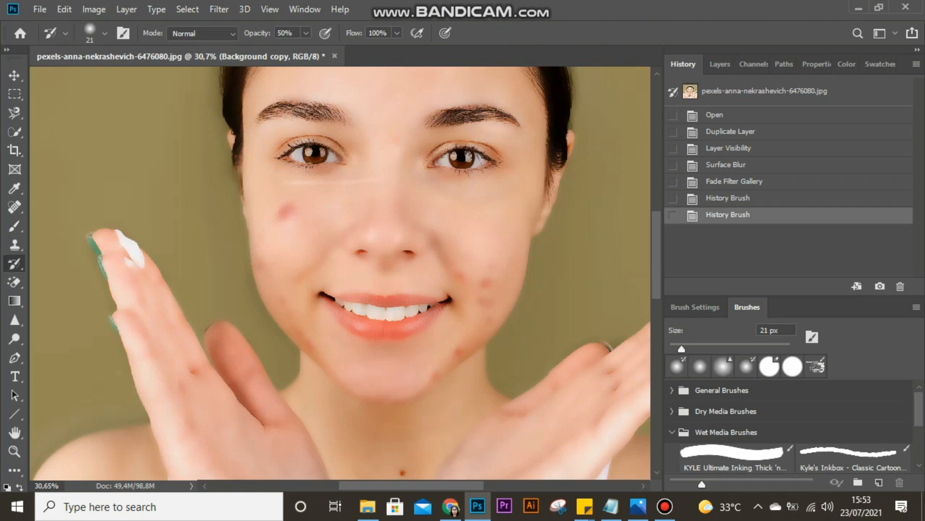
{"action": "key", "text": "ctrl+z"}
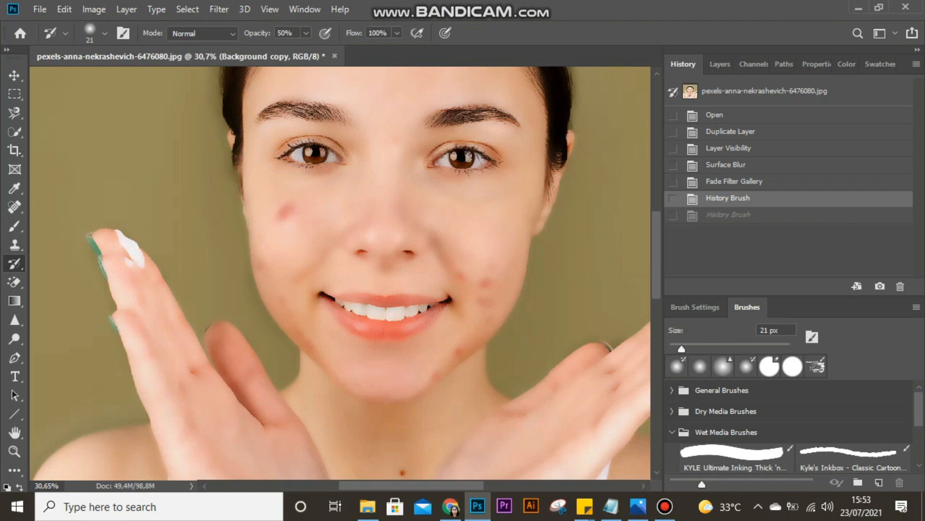
{"action": "key", "text": "ctrl+shift+z"}
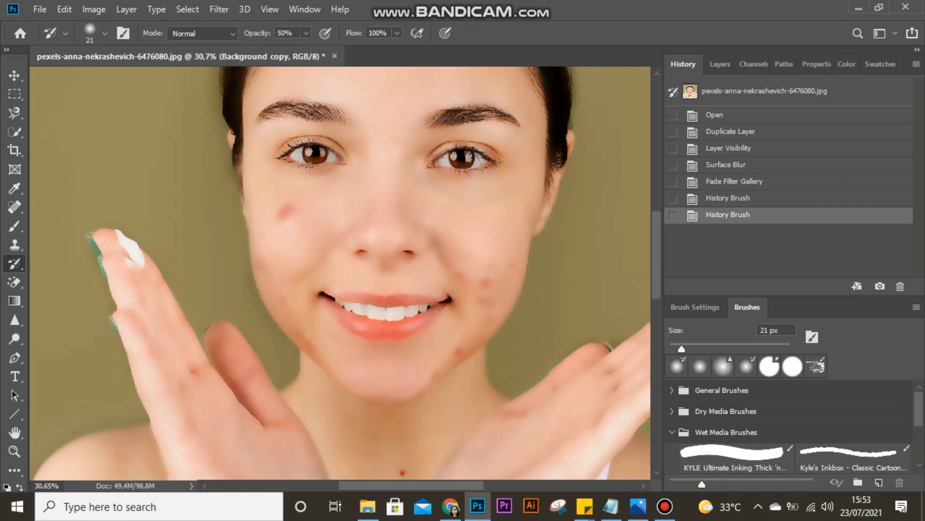
{"action": "left_click", "coordinate": [315, 153]}
{"action": "left_click", "coordinate": [315, 153]}
{"action": "left_click", "coordinate": [314, 154]}
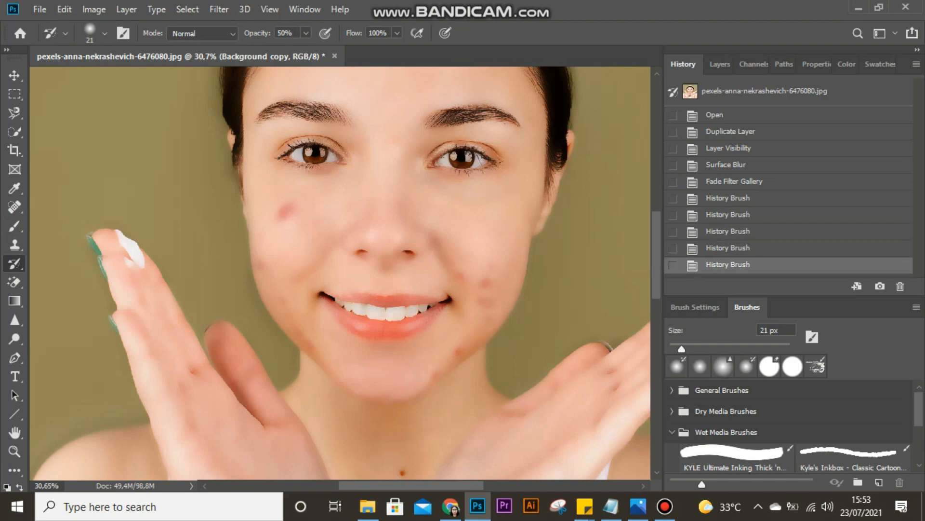
- Restore a little more detail in the woman's right eye with two extra History Brush dabs
{"action": "left_click", "coordinate": [314, 153]}
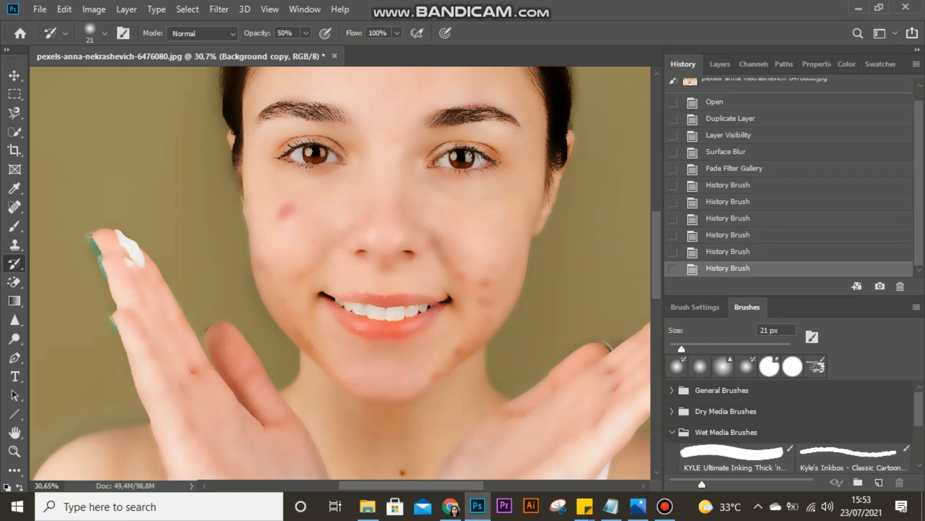
{"action": "left_click", "coordinate": [314, 154]}
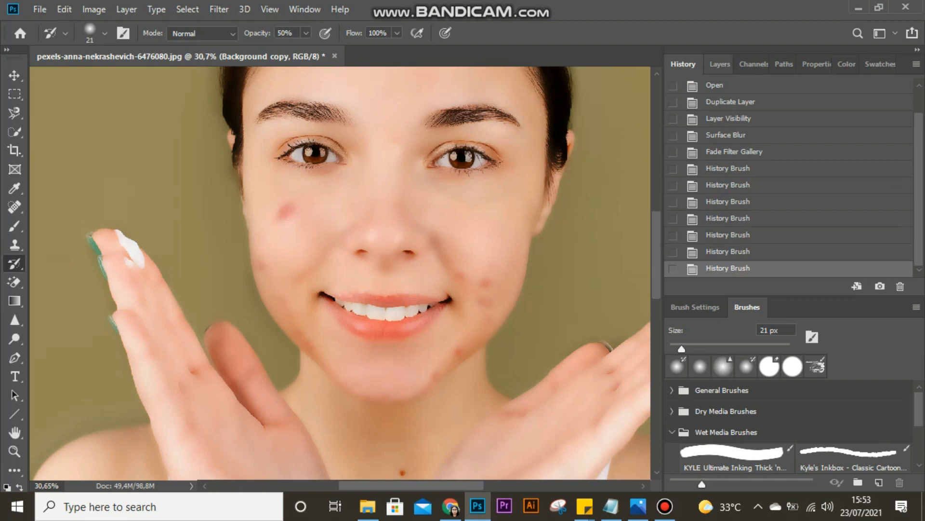
- Display the layers, choose the Spot Healing Brush and heal the large red blemish on the woman's right cheek
{"action": "left_click", "coordinate": [720, 64]}
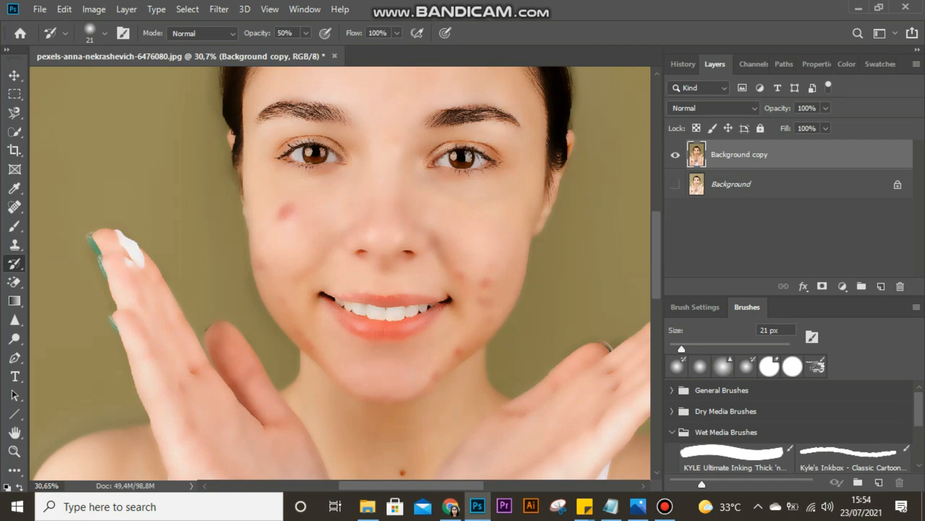
{"action": "key", "text": "j"}
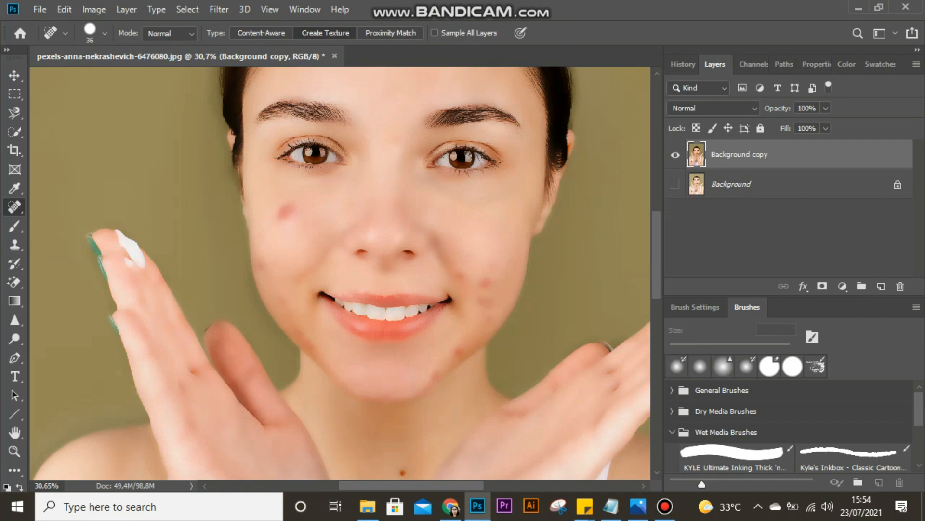
{"action": "right_click", "coordinate": [15, 207]}
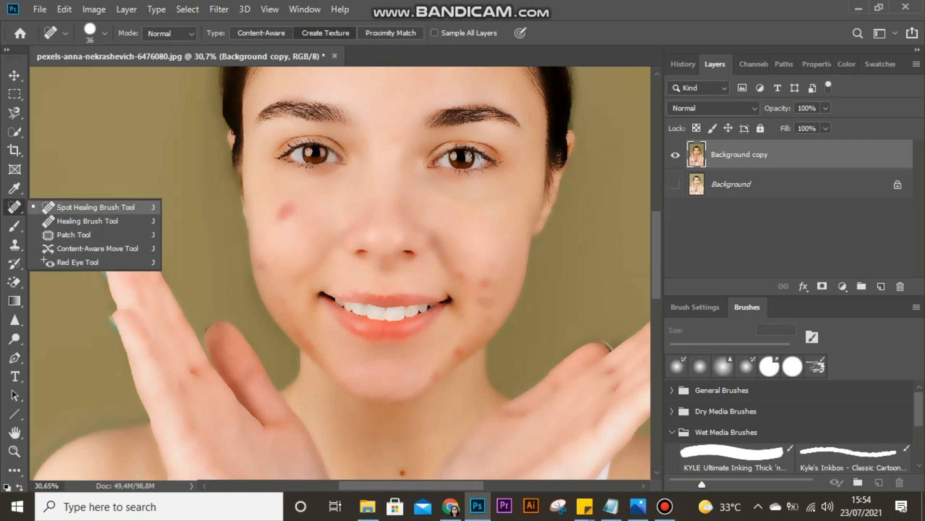
{"action": "left_click", "coordinate": [97, 208]}
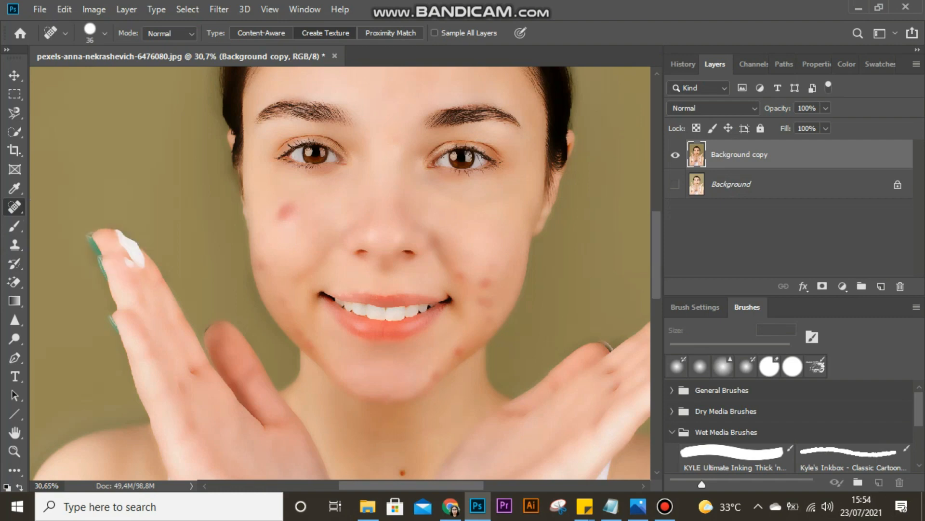
{"action": "mouse_move", "coordinate": [289, 199]}
{"action": "left_mouse_down"}
{"action": "mouse_move", "coordinate": [280, 218]}
{"action": "mouse_move", "coordinate": [291, 210]}
{"action": "left_mouse_up"}
{"action": "mouse_move", "coordinate": [284, 219]}
{"action": "left_mouse_down"}
{"action": "mouse_move", "coordinate": [295, 208]}
{"action": "mouse_move", "coordinate": [284, 204]}
{"action": "mouse_move", "coordinate": [282, 218]}
{"action": "mouse_move", "coordinate": [291, 215]}
{"action": "mouse_move", "coordinate": [280, 205]}
{"action": "mouse_move", "coordinate": [283, 221]}
{"action": "mouse_move", "coordinate": [292, 202]}
{"action": "mouse_move", "coordinate": [284, 223]}
{"action": "mouse_move", "coordinate": [278, 216]}
{"action": "mouse_move", "coordinate": [291, 220]}
{"action": "left_mouse_up"}
- Heal the small spots along the outer edge of her right cheek with the Spot Healing Brush
{"action": "mouse_move", "coordinate": [264, 260]}
{"action": "left_mouse_down"}
{"action": "mouse_move", "coordinate": [253, 264]}
{"action": "mouse_move", "coordinate": [259, 271]}
{"action": "left_mouse_up"}
{"action": "left_click", "coordinate": [261, 263]}
{"action": "left_click", "coordinate": [264, 267]}
{"action": "left_click", "coordinate": [260, 259]}
{"action": "left_click", "coordinate": [266, 257]}
{"action": "left_click", "coordinate": [266, 274]}
{"action": "left_click", "coordinate": [263, 271]}
{"action": "left_click", "coordinate": [261, 267]}
- Enlarge the Spot Healing Brush to 48 px and retouch the remaining marks on her right cheek
{"action": "left_click", "coordinate": [104, 33]}
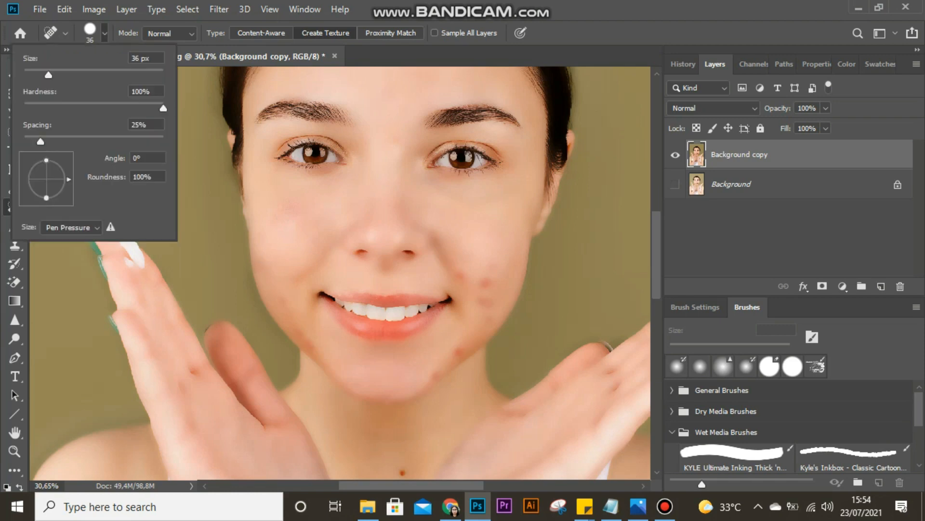
{"action": "left_click_drag", "start_coordinate": [49, 74], "coordinate": [56, 75]}
{"action": "key", "text": "Return"}
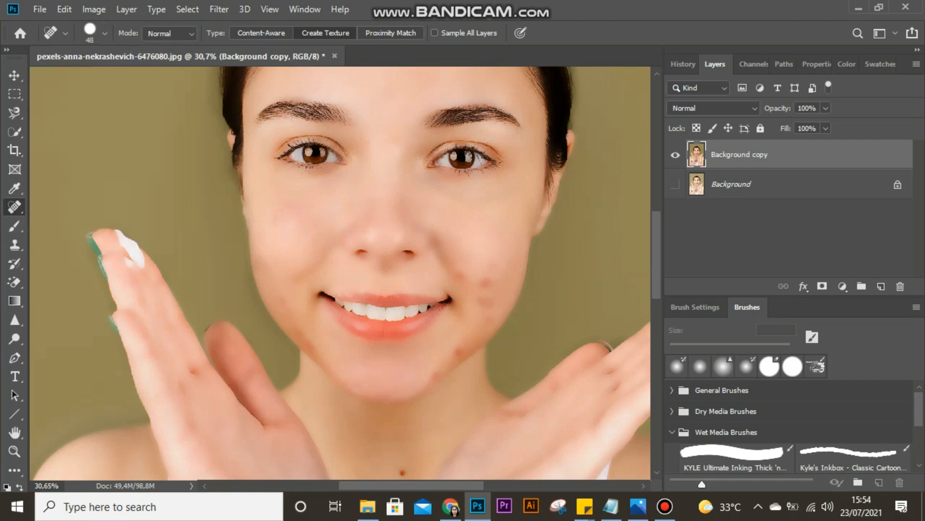
{"action": "left_click", "coordinate": [280, 217]}
{"action": "left_click", "coordinate": [281, 215]}
{"action": "left_click", "coordinate": [260, 261]}
{"action": "left_click", "coordinate": [267, 282]}
- Heal the blemishes running down her right jawline with the Spot Healing Brush
{"action": "left_click", "coordinate": [287, 314]}
{"action": "left_click", "coordinate": [286, 300]}
{"action": "left_click", "coordinate": [304, 334]}
{"action": "left_click", "coordinate": [313, 349]}
{"action": "left_click", "coordinate": [311, 347]}
{"action": "left_click", "coordinate": [309, 345]}
{"action": "left_click", "coordinate": [305, 332]}
{"action": "left_click", "coordinate": [310, 345]}
{"action": "left_click", "coordinate": [305, 342]}
{"action": "left_click", "coordinate": [300, 332]}
{"action": "left_click", "coordinate": [279, 290]}
- Even out the skin on the upper part of her right cheek with repeated Spot Healing dabs
{"action": "left_click", "coordinate": [287, 217]}
{"action": "left_click", "coordinate": [297, 207]}
{"action": "left_click", "coordinate": [290, 200]}
{"action": "left_click", "coordinate": [278, 204]}
{"action": "left_click", "coordinate": [283, 223]}
{"action": "left_click", "coordinate": [289, 218]}
{"action": "left_click", "coordinate": [291, 211]}
{"action": "left_click", "coordinate": [305, 214]}
{"action": "left_click", "coordinate": [268, 261]}
- Heal the blemishes on the left side of her chin and lower jaw
{"action": "left_click", "coordinate": [459, 353]}
{"action": "left_click", "coordinate": [437, 377]}
{"action": "left_click", "coordinate": [447, 363]}
- Heal the cluster of red blemishes on her left cheek beside the mouth
{"action": "left_click", "coordinate": [486, 281]}
{"action": "left_click", "coordinate": [493, 283]}
{"action": "left_click", "coordinate": [486, 284]}
{"action": "left_click", "coordinate": [461, 273]}
{"action": "left_click", "coordinate": [458, 276]}
{"action": "left_click", "coordinate": [487, 299]}
{"action": "left_click", "coordinate": [483, 298]}
{"action": "left_click", "coordinate": [487, 322]}
{"action": "left_click", "coordinate": [488, 304]}
{"action": "left_click", "coordinate": [486, 274]}
{"action": "left_click", "coordinate": [490, 260]}
{"action": "left_click", "coordinate": [501, 277]}
{"action": "left_click", "coordinate": [487, 282]}
{"action": "left_click", "coordinate": [485, 301]}
{"action": "left_click", "coordinate": [500, 284]}
{"action": "left_click", "coordinate": [509, 273]}
- Heal the marks between her eyebrows and on the lower middle of the forehead
{"action": "scroll", "coordinate": [346, 273], "scroll_direction": "up", "scroll_amount": 3}
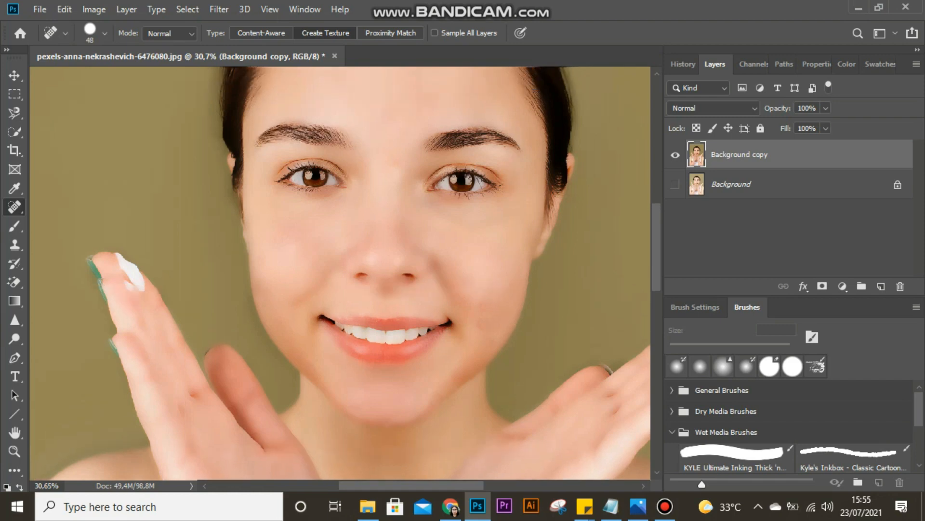
{"action": "left_click", "coordinate": [397, 194]}
{"action": "left_click", "coordinate": [397, 198]}
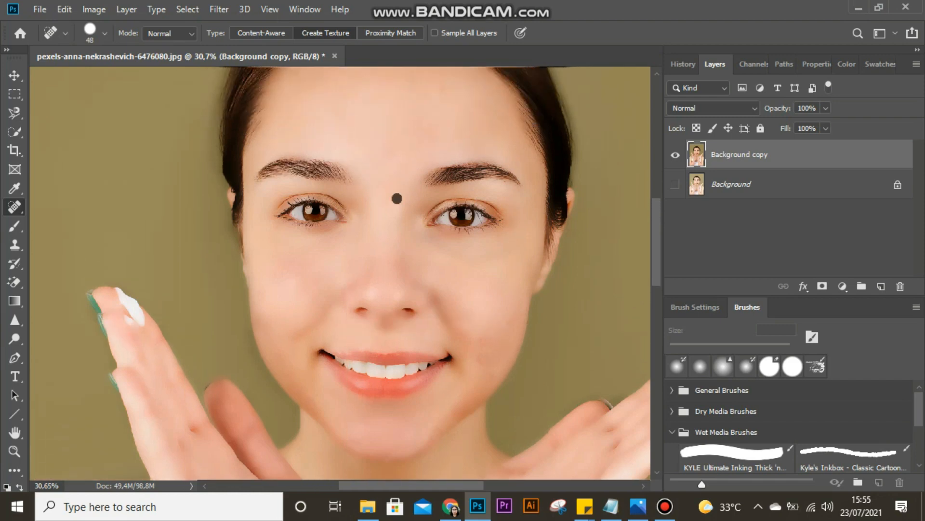
{"action": "left_click", "coordinate": [392, 205]}
{"action": "left_click", "coordinate": [399, 197]}
{"action": "left_click", "coordinate": [394, 154]}
{"action": "left_click", "coordinate": [388, 181]}
{"action": "left_click", "coordinate": [388, 157]}
{"action": "left_click", "coordinate": [393, 205]}
{"action": "left_click", "coordinate": [395, 203]}
- Heal the faint spots on her upper forehead
{"action": "scroll", "coordinate": [396, 202], "scroll_direction": "up", "scroll_amount": 2}
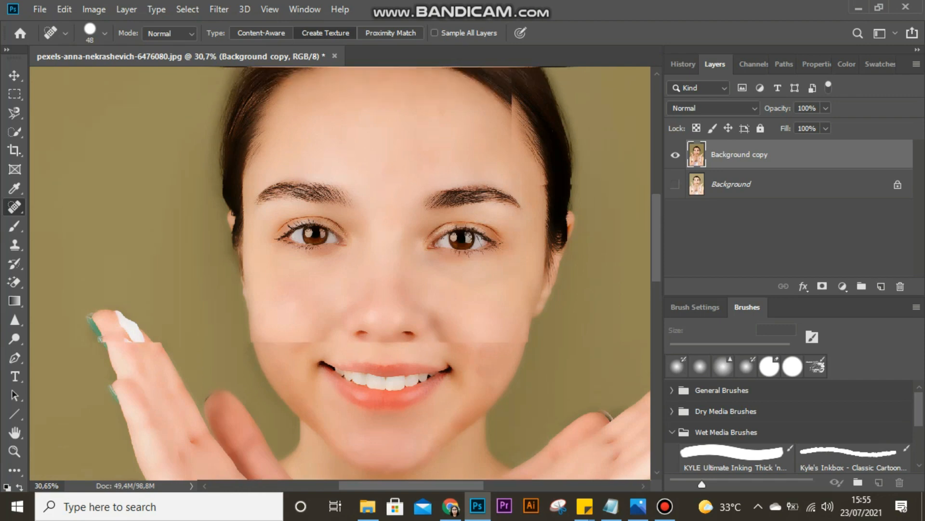
{"action": "left_click", "coordinate": [443, 124]}
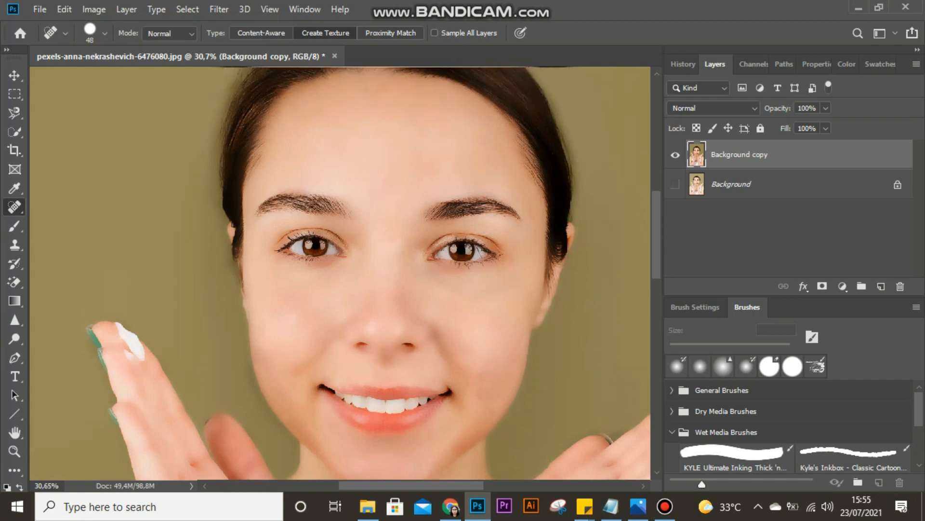
{"action": "left_click", "coordinate": [378, 93]}
{"action": "left_click", "coordinate": [395, 99]}
- Touch up the remaining marks on both cheeks and along the left jaw with the Spot Healing Brush
{"action": "left_click", "coordinate": [485, 392]}
{"action": "left_click", "coordinate": [480, 389]}
{"action": "left_click", "coordinate": [288, 296]}
{"action": "left_click", "coordinate": [288, 292]}
{"action": "left_click", "coordinate": [304, 296]}
{"action": "left_click", "coordinate": [271, 363]}
{"action": "left_click", "coordinate": [277, 386]}
{"action": "left_click", "coordinate": [469, 432]}
{"action": "left_click", "coordinate": [459, 438]}
{"action": "left_click", "coordinate": [455, 447]}
{"action": "left_click", "coordinate": [473, 429]}
{"action": "left_click", "coordinate": [450, 454]}
- Smooth the upper forehead with short Spot Healing dabs and horizontal strokes
{"action": "left_click", "coordinate": [376, 136]}
{"action": "left_click", "coordinate": [371, 117]}
{"action": "left_click", "coordinate": [358, 124]}
{"action": "left_click_drag", "start_coordinate": [351, 107], "coordinate": [395, 107]}
{"action": "mouse_move", "coordinate": [336, 93]}
{"action": "left_mouse_down"}
{"action": "mouse_move", "coordinate": [385, 94]}
{"action": "mouse_move", "coordinate": [424, 110]}
{"action": "left_mouse_up"}
{"action": "left_click", "coordinate": [420, 147]}
- Smooth the uneven skin on her left cheek with Spot Healing strokes
{"action": "left_click_drag", "start_coordinate": [501, 387], "coordinate": [500, 404]}
{"action": "left_click", "coordinate": [481, 389]}
{"action": "mouse_move", "coordinate": [514, 373]}
{"action": "left_mouse_down"}
{"action": "mouse_move", "coordinate": [481, 425]}
{"action": "mouse_move", "coordinate": [496, 381]}
{"action": "mouse_move", "coordinate": [491, 393]}
{"action": "left_mouse_up"}
{"action": "left_click", "coordinate": [506, 349]}
{"action": "left_click", "coordinate": [492, 342]}
- Smooth her right cheek with Spot Healing strokes running from below the eye down to the jaw
{"action": "left_click", "coordinate": [301, 310]}
{"action": "mouse_move", "coordinate": [296, 298]}
{"action": "left_mouse_down"}
{"action": "mouse_move", "coordinate": [274, 322]}
{"action": "mouse_move", "coordinate": [289, 291]}
{"action": "mouse_move", "coordinate": [275, 322]}
{"action": "mouse_move", "coordinate": [291, 314]}
{"action": "mouse_move", "coordinate": [286, 324]}
{"action": "mouse_move", "coordinate": [274, 315]}
{"action": "left_mouse_up"}
{"action": "left_click_drag", "start_coordinate": [280, 280], "coordinate": [293, 304]}
{"action": "left_click_drag", "start_coordinate": [270, 364], "coordinate": [277, 393]}
{"action": "left_click_drag", "start_coordinate": [260, 346], "coordinate": [266, 381]}
{"action": "left_click_drag", "start_coordinate": [262, 346], "coordinate": [270, 383]}
{"action": "mouse_move", "coordinate": [282, 324]}
{"action": "left_mouse_down"}
{"action": "mouse_move", "coordinate": [270, 369]}
{"action": "mouse_move", "coordinate": [295, 386]}
{"action": "mouse_move", "coordinate": [302, 415]}
{"action": "left_mouse_up"}
{"action": "mouse_move", "coordinate": [276, 361]}
{"action": "left_mouse_down"}
{"action": "mouse_move", "coordinate": [287, 410]}
{"action": "mouse_move", "coordinate": [325, 449]}
{"action": "left_mouse_up"}
- Make the Background layer visible and switch the Background copy off and on to compare the face with the original
{"action": "scroll", "coordinate": [325, 448], "scroll_direction": "down", "scroll_amount": 3}
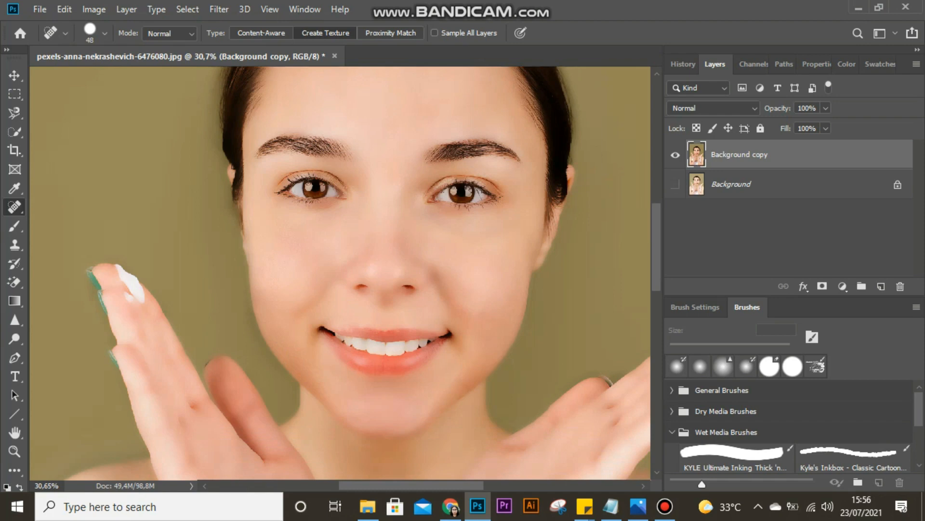
{"action": "left_click", "coordinate": [675, 155]}
{"action": "left_click", "coordinate": [675, 184]}
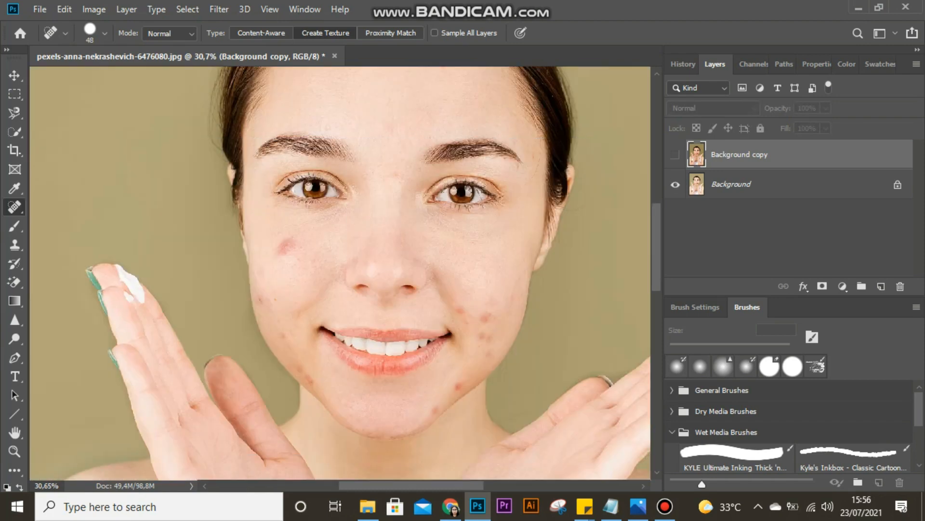
{"action": "left_click", "coordinate": [675, 155]}
{"action": "left_click", "coordinate": [676, 155]}
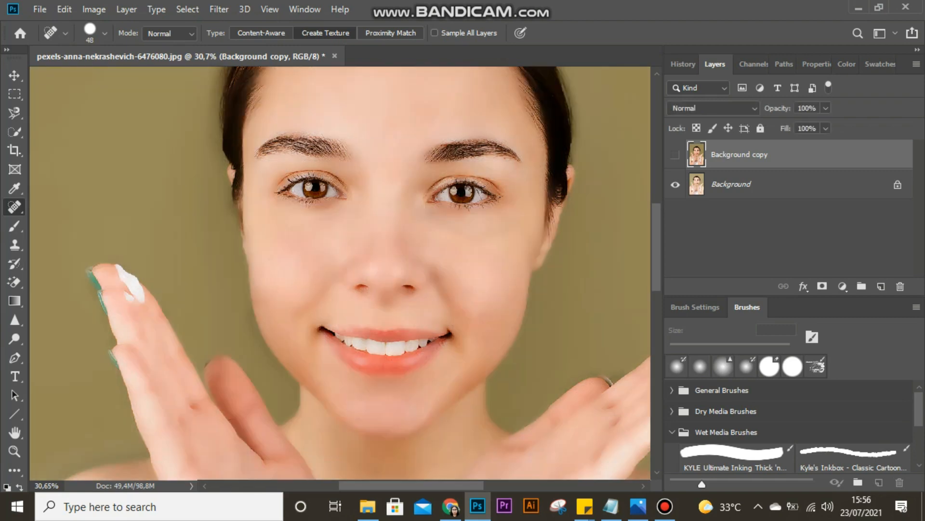
{"action": "left_click", "coordinate": [675, 155]}
{"action": "left_click", "coordinate": [675, 155]}
{"action": "left_click", "coordinate": [675, 154]}
- Compare the portrait before and after retouching by toggling the Background copy at a wider view
{"action": "scroll", "coordinate": [438, 278], "scroll_direction": "right", "scroll_amount": 3}
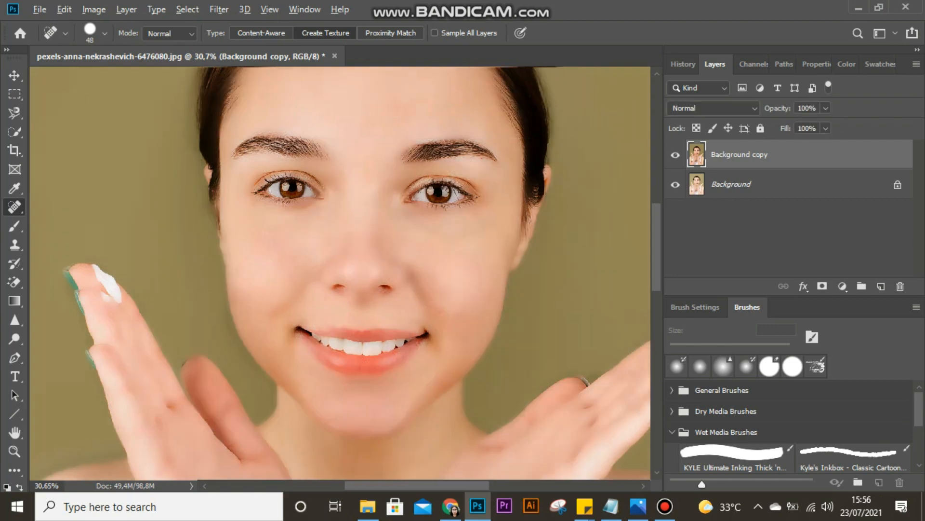
{"action": "scroll", "coordinate": [438, 278], "scroll_direction": "down", "scroll_amount": 5}
{"action": "left_click", "coordinate": [675, 154]}
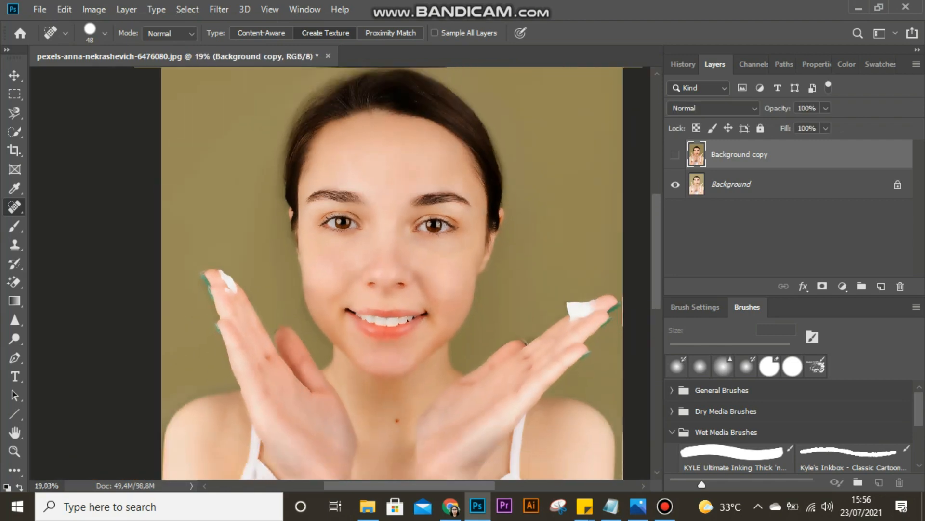
{"action": "left_click", "coordinate": [676, 154]}
{"action": "left_click", "coordinate": [676, 154]}
{"action": "left_click", "coordinate": [675, 154]}
{"action": "left_click", "coordinate": [676, 155]}
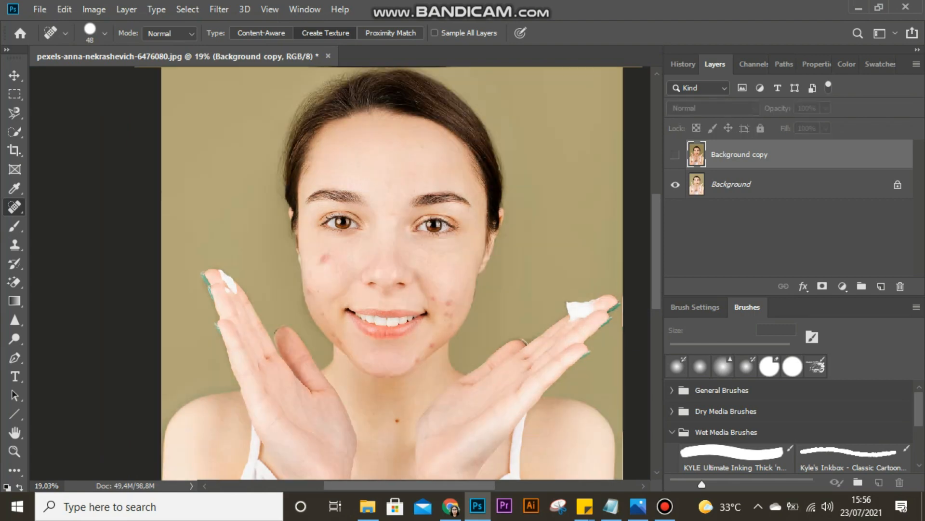
{"action": "left_click", "coordinate": [676, 154]}
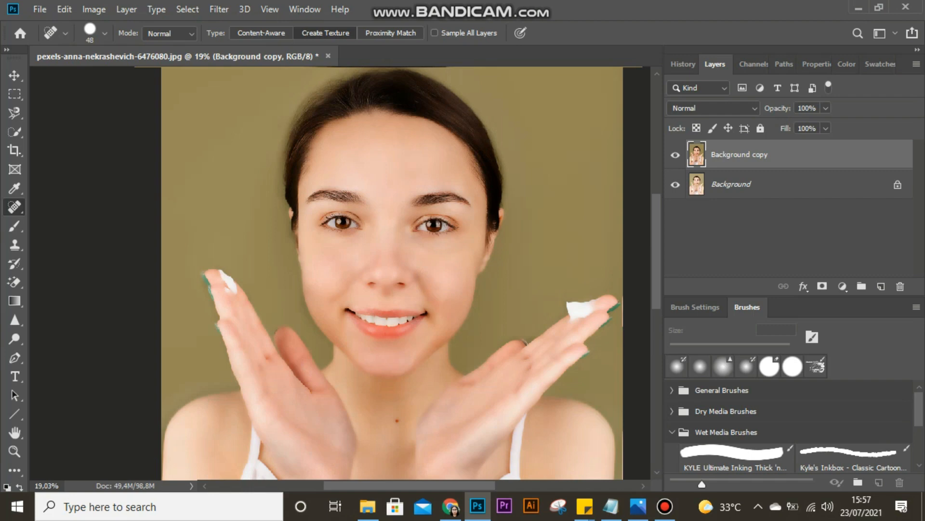
- Sharpen the Background copy with Unsharp Mask at an amount of 75% and a radius of 3 pixels
{"action": "left_click", "coordinate": [219, 9]}
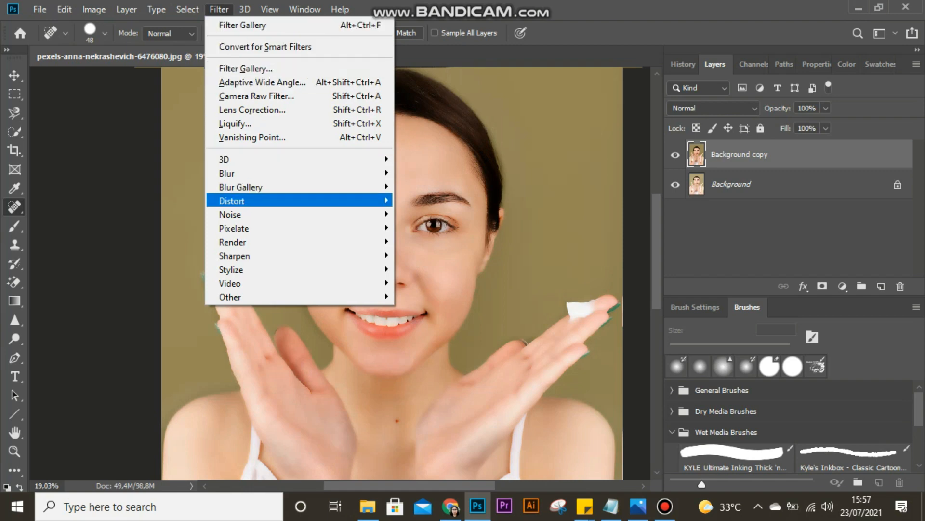
{"action": "mouse_move", "coordinate": [289, 256]}
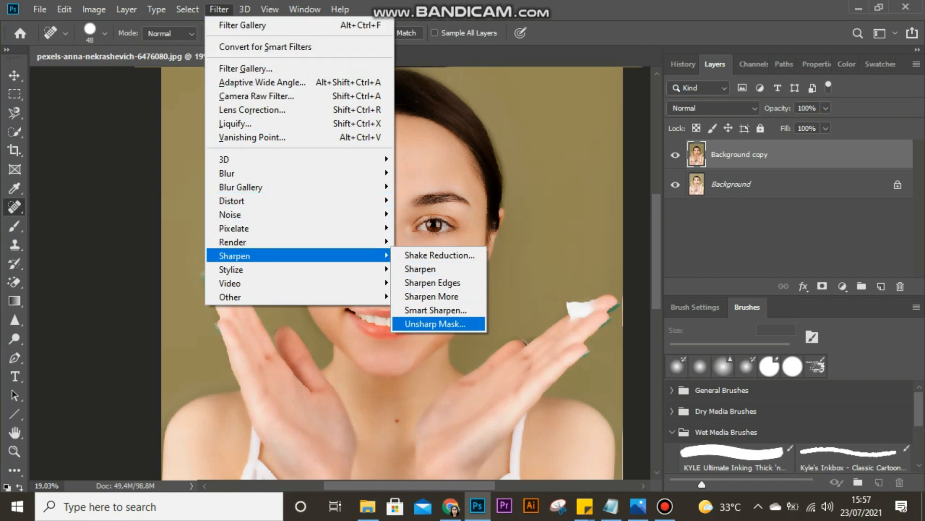
{"action": "left_click", "coordinate": [435, 324]}
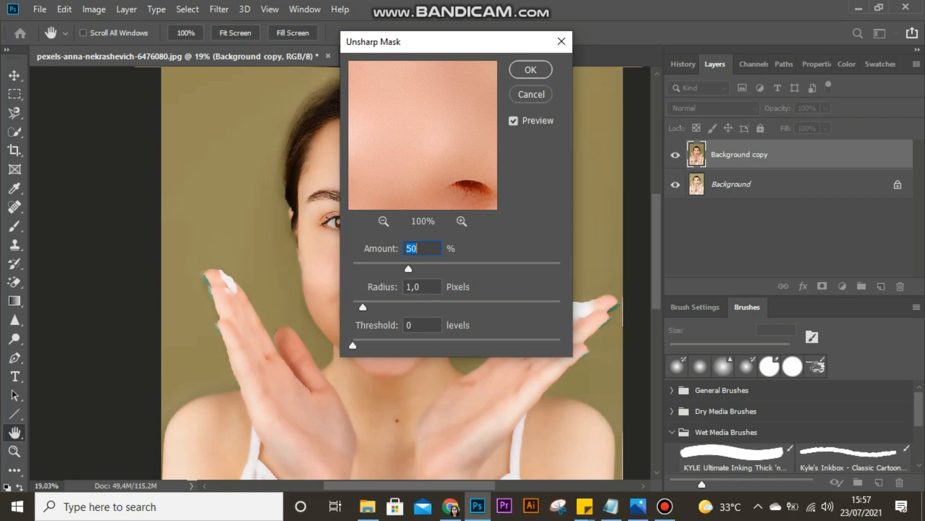
{"action": "type", "text": "75"}
{"action": "key", "text": "Tab"}
{"action": "type", "text": "3"}
{"action": "key", "text": "Tab"}
{"action": "left_click", "coordinate": [384, 221]}
{"action": "left_click", "coordinate": [383, 221]}
{"action": "left_click", "coordinate": [384, 222]}
{"action": "left_click", "coordinate": [384, 221]}
{"action": "left_click", "coordinate": [384, 221]}
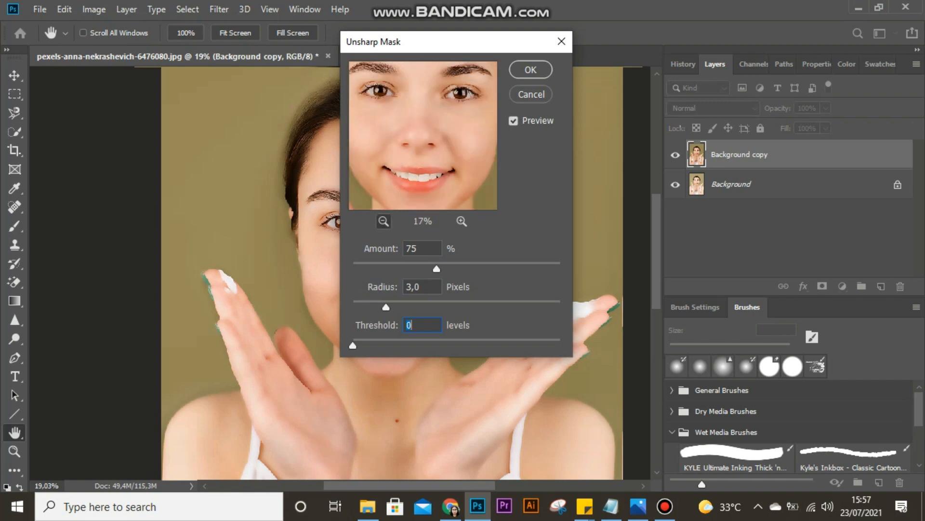
{"action": "left_click", "coordinate": [384, 221]}
{"action": "left_click", "coordinate": [384, 221]}
{"action": "left_click", "coordinate": [383, 221]}
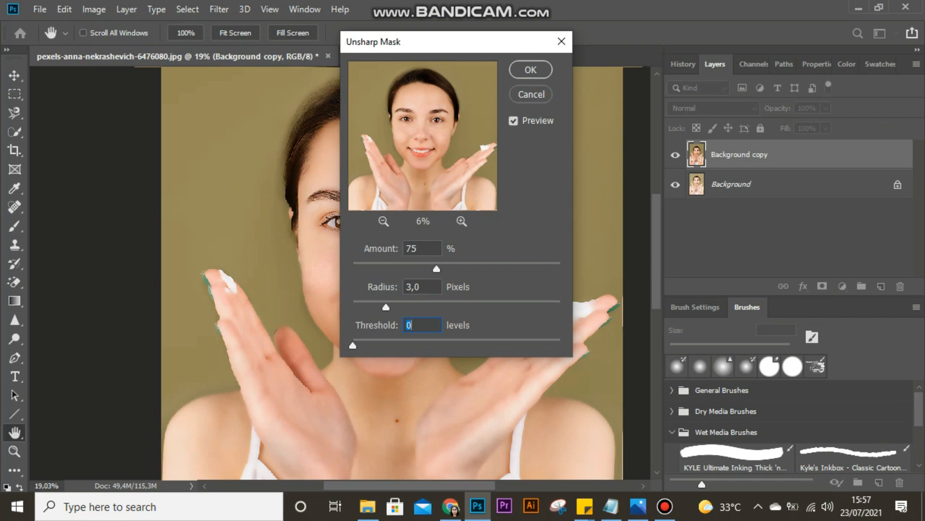
{"action": "key", "text": "Return"}
{"action": "key", "text": "j"}
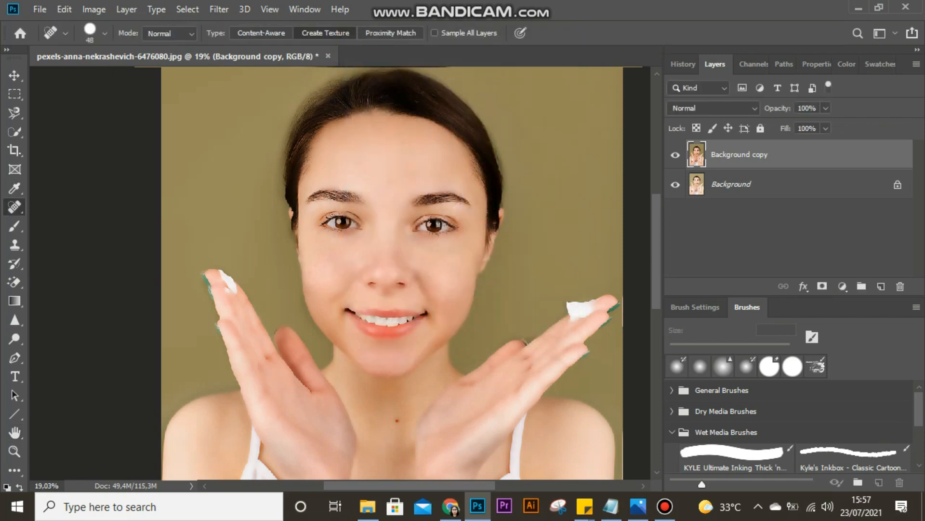
- Examine the sharpened result over the full photo by repeatedly hiding and showing the Background copy
{"action": "scroll", "coordinate": [392, 273], "scroll_direction": "down", "scroll_amount": 2}
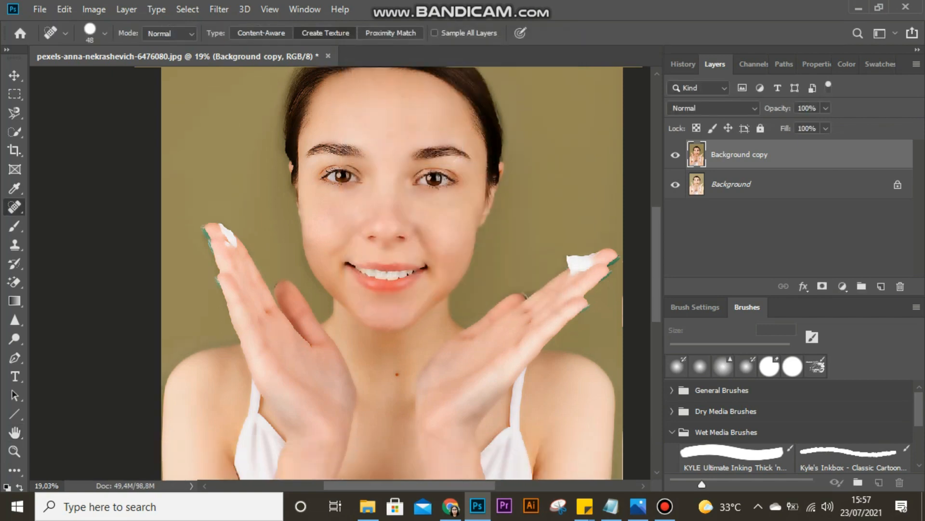
{"action": "scroll", "coordinate": [506, 290], "scroll_direction": "down", "scroll_amount": 2}
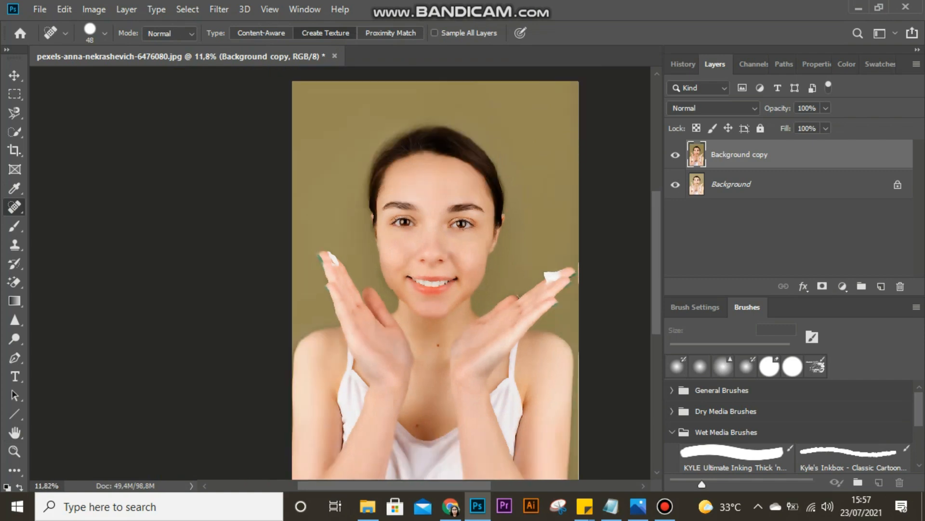
{"action": "scroll", "coordinate": [435, 273], "scroll_direction": "down", "scroll_amount": 2}
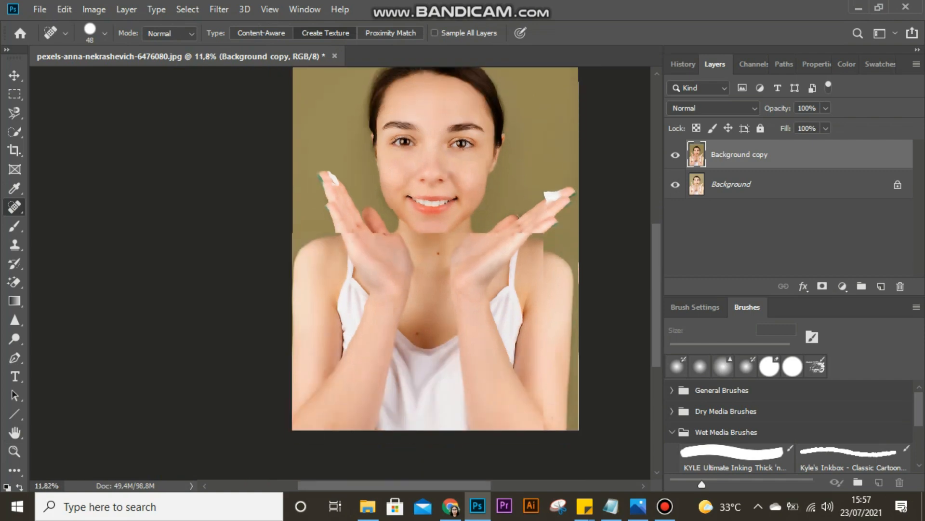
{"action": "scroll", "coordinate": [435, 274], "scroll_direction": "down", "scroll_amount": 1}
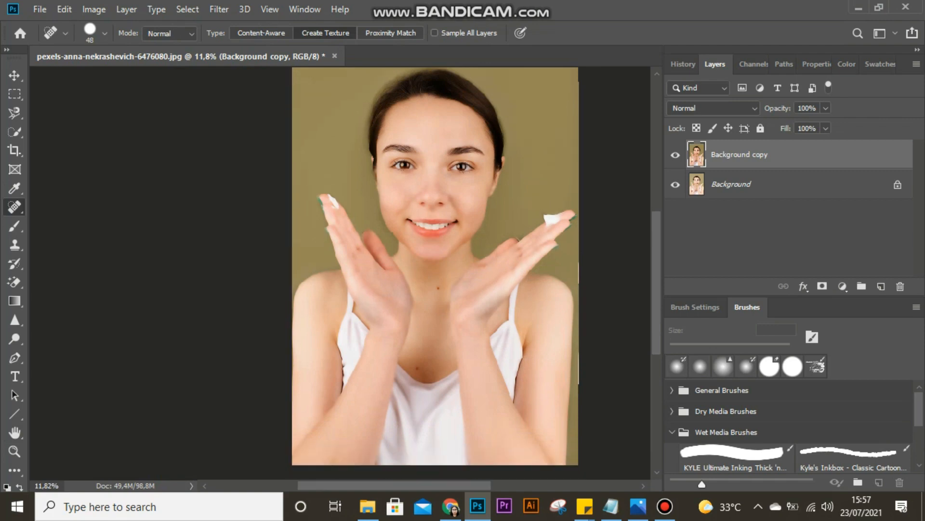
{"action": "left_click", "coordinate": [675, 155]}
{"action": "left_click", "coordinate": [675, 154]}
{"action": "left_click", "coordinate": [675, 154]}
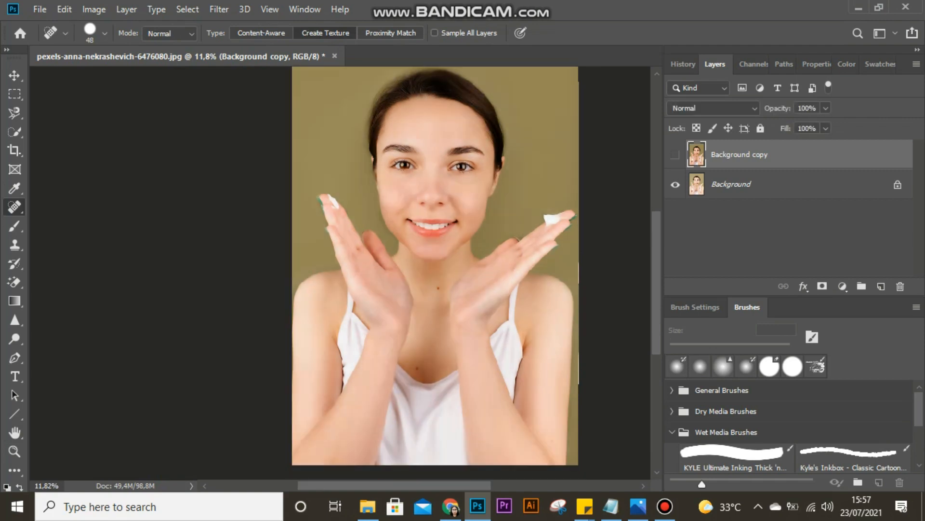
{"action": "left_click", "coordinate": [675, 155]}
{"action": "left_click", "coordinate": [675, 154]}
{"action": "left_click", "coordinate": [675, 155]}
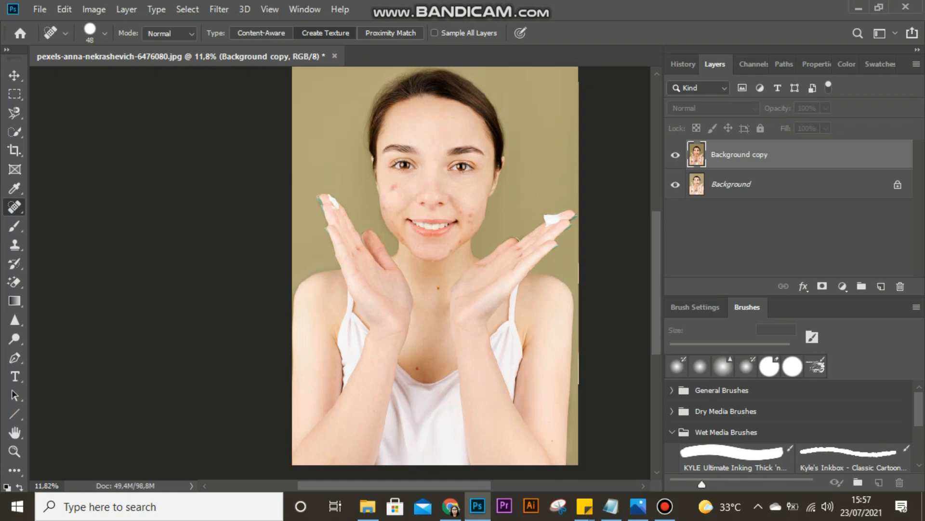
{"action": "left_click", "coordinate": [675, 155]}
{"action": "left_click", "coordinate": [675, 155]}
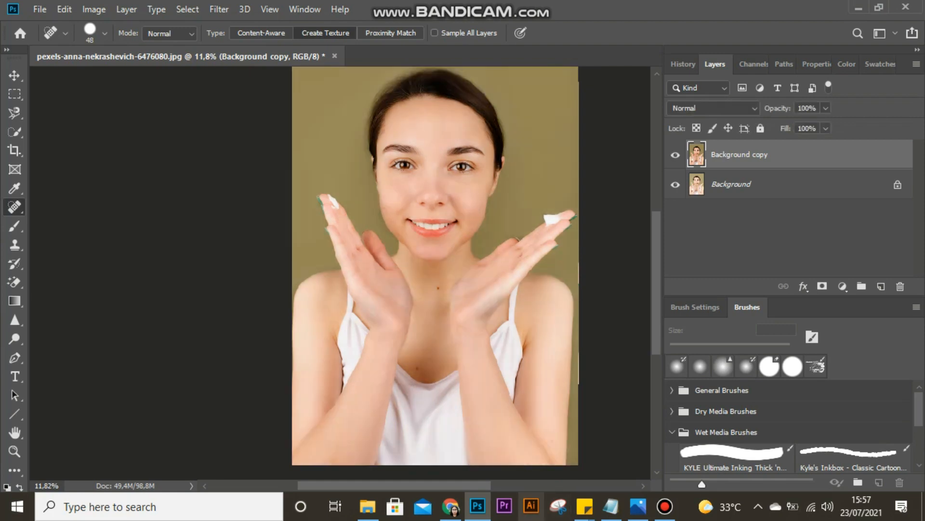
{"action": "left_click", "coordinate": [665, 506]}
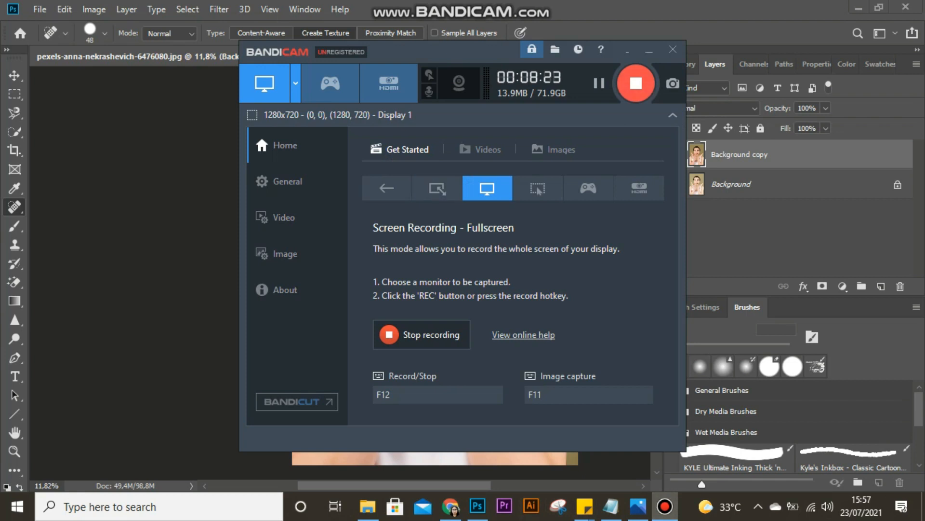